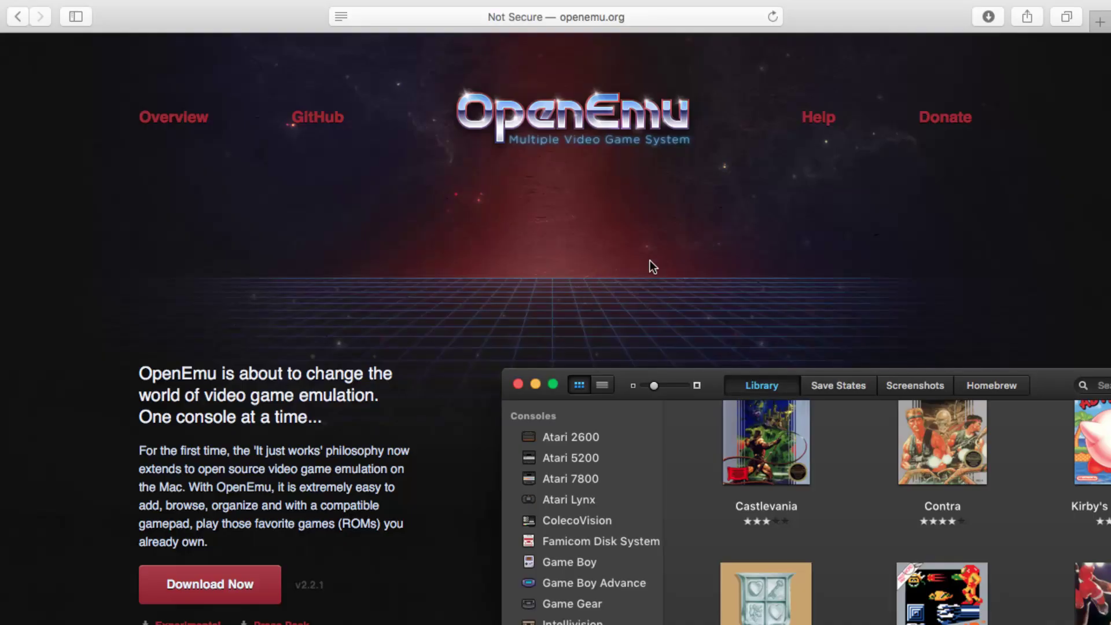
scroll(650, 261, "down", 5)
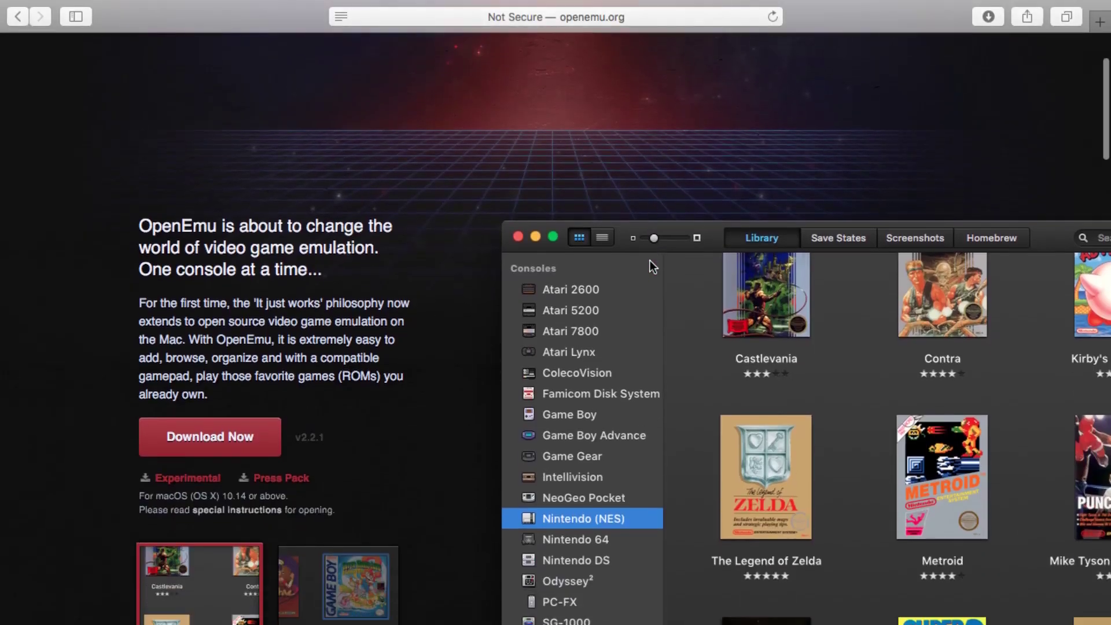
scroll(651, 262, "down", 5)
scroll(649, 259, "down", 10)
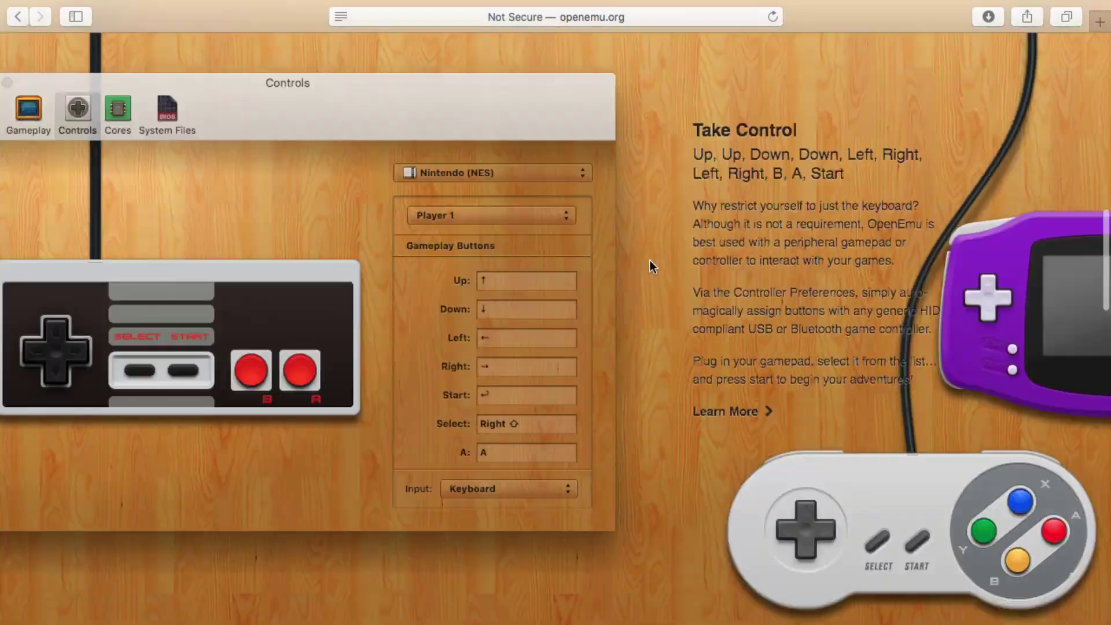
scroll(711, 246, "up", 3)
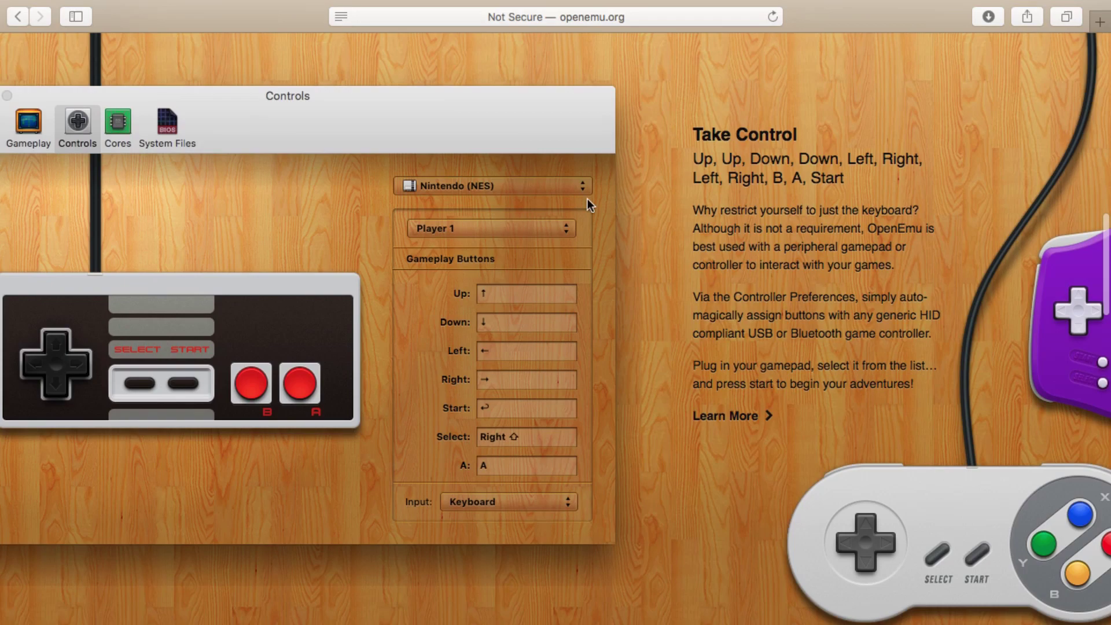
scroll(771, 304, "down", 10)
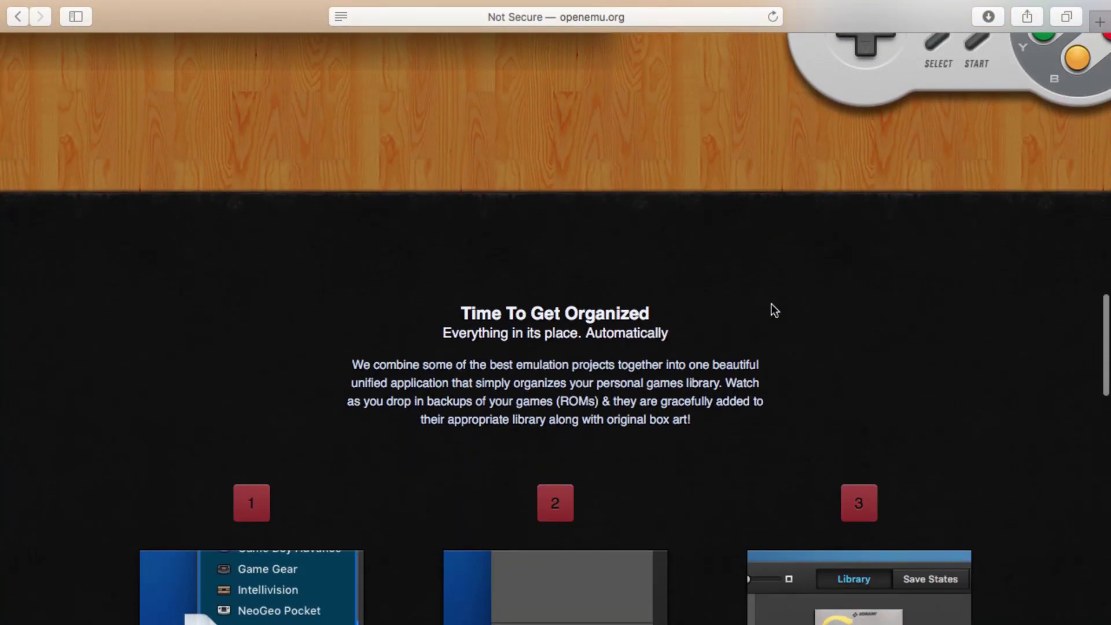
scroll(771, 304, "down", 20)
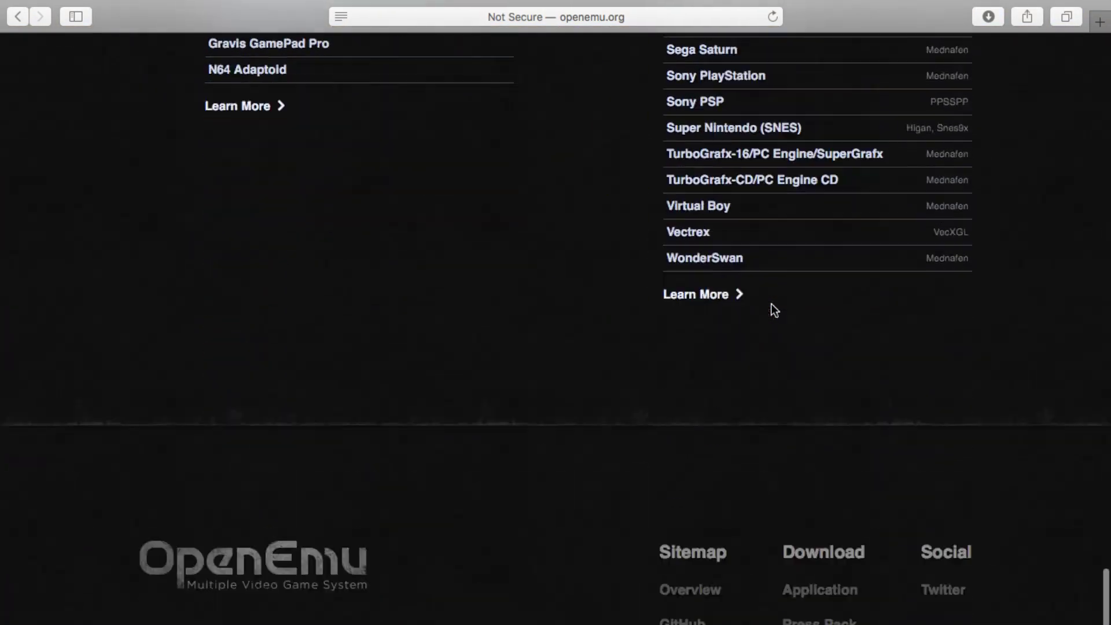
scroll(771, 303, "up", 20)
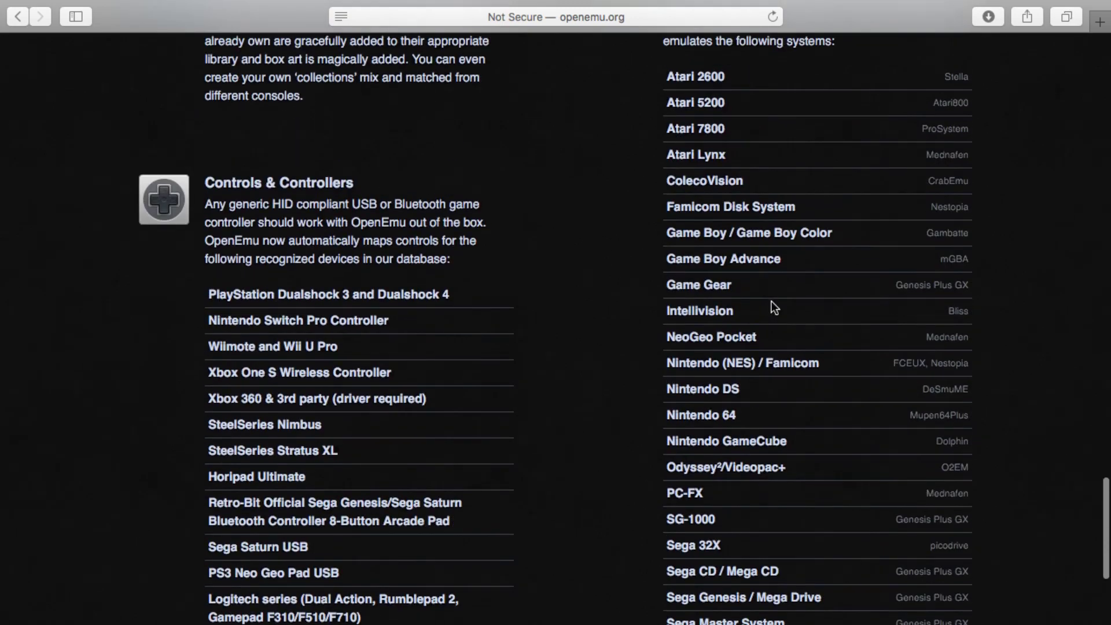
scroll(681, 285, "up", 8)
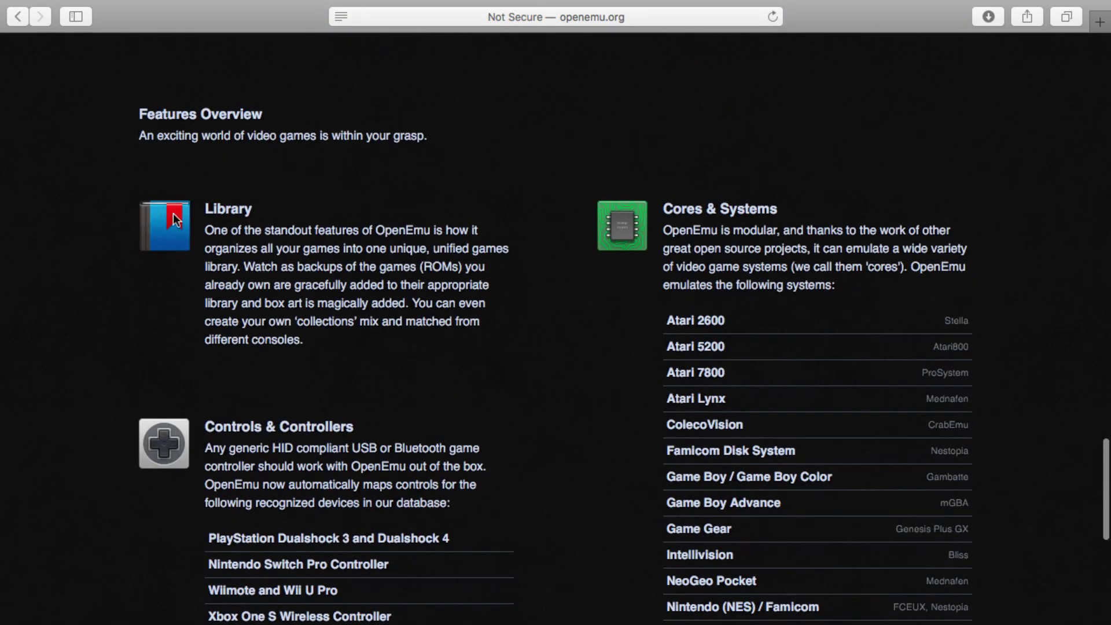
scroll(752, 278, "up", 20)
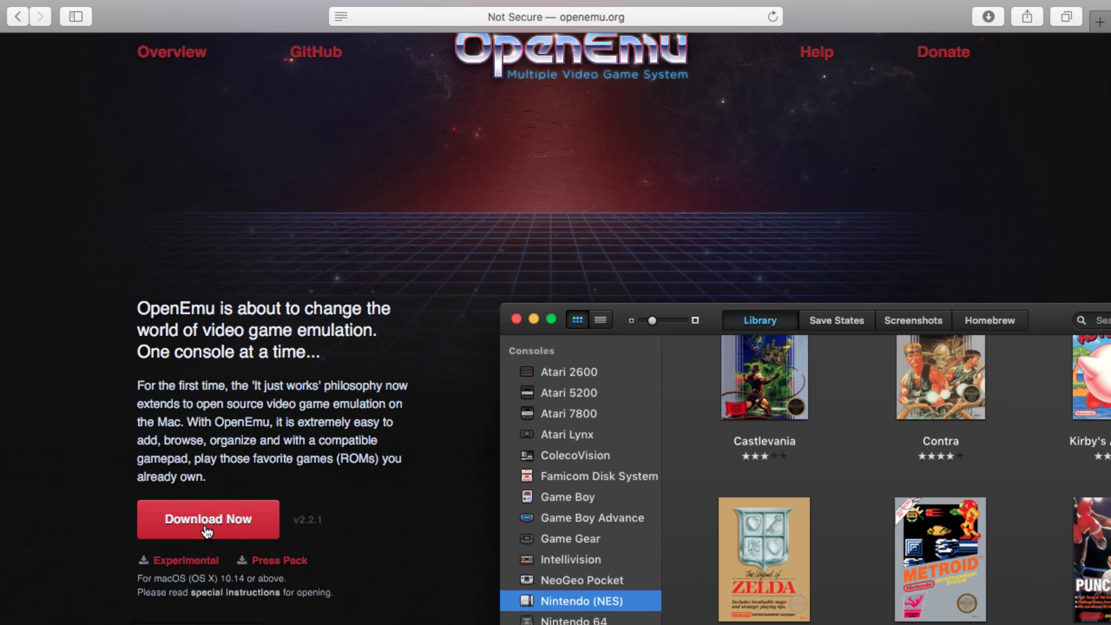
Open the v2.2.1 release notes and read through entries like BSNES support and the macOS 10.14 requirement
left_click(307, 522)
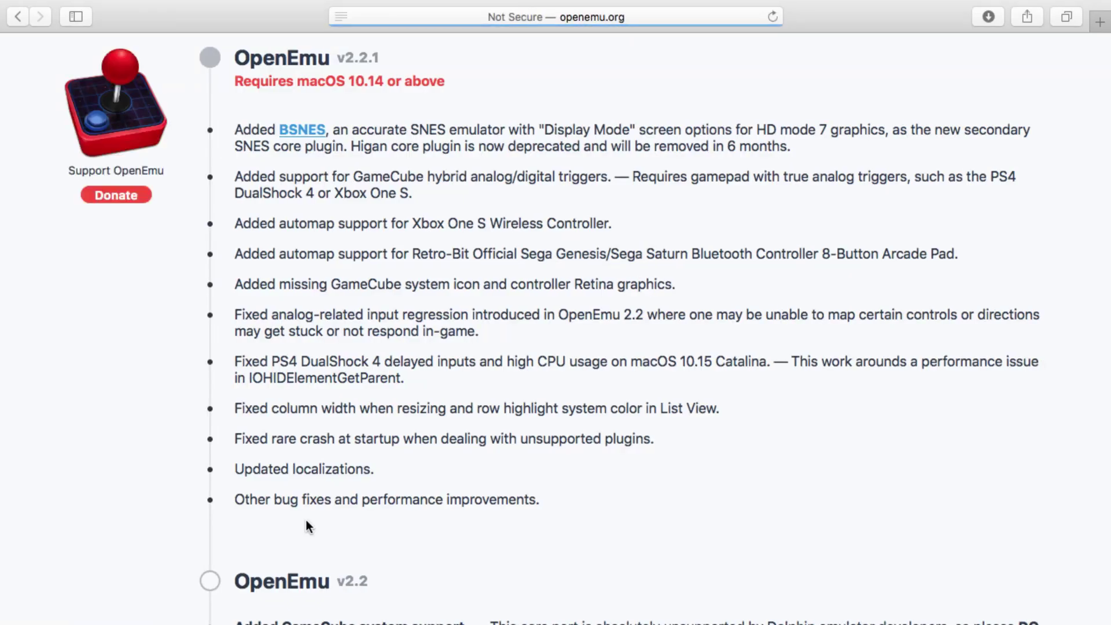
scroll(306, 521, "down", 10)
scroll(306, 520, "down", 20)
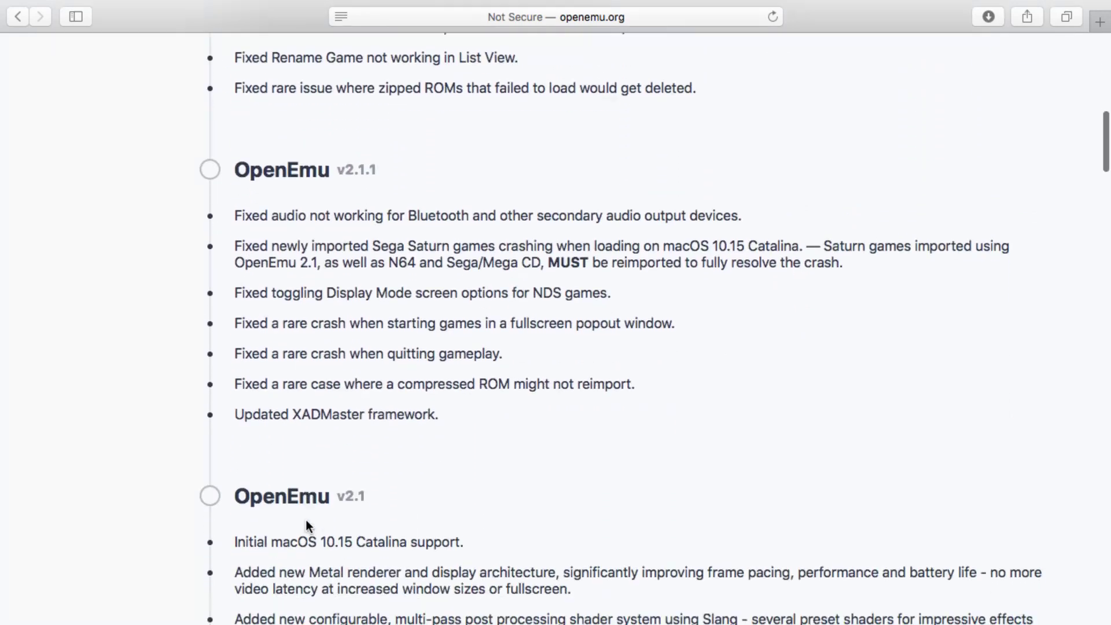
scroll(307, 519, "down", 15)
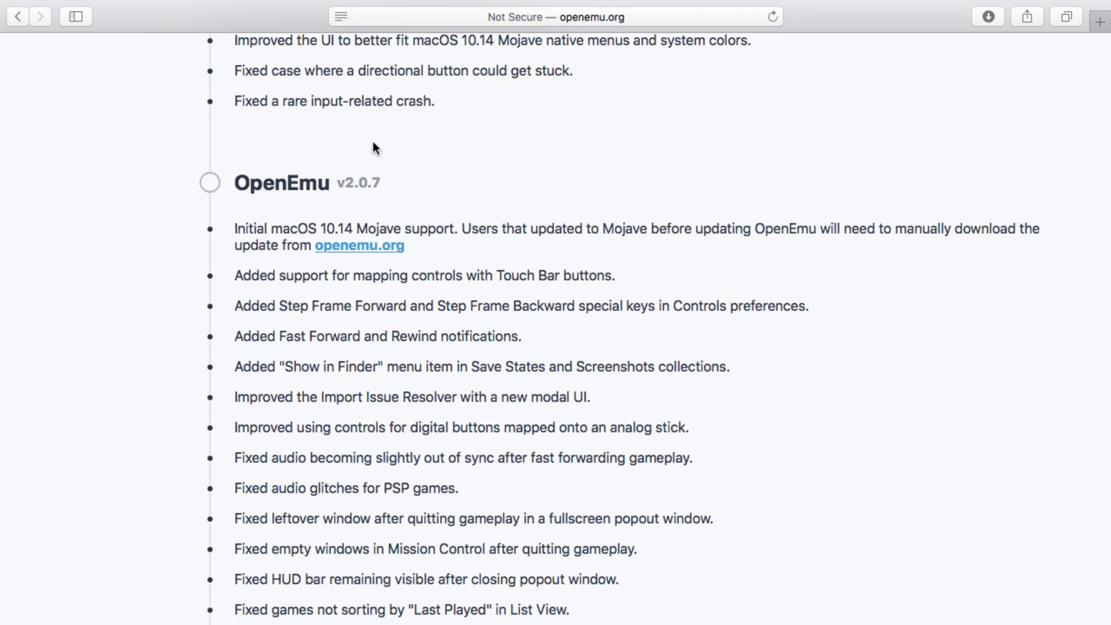
scroll(473, 427, "up", 20)
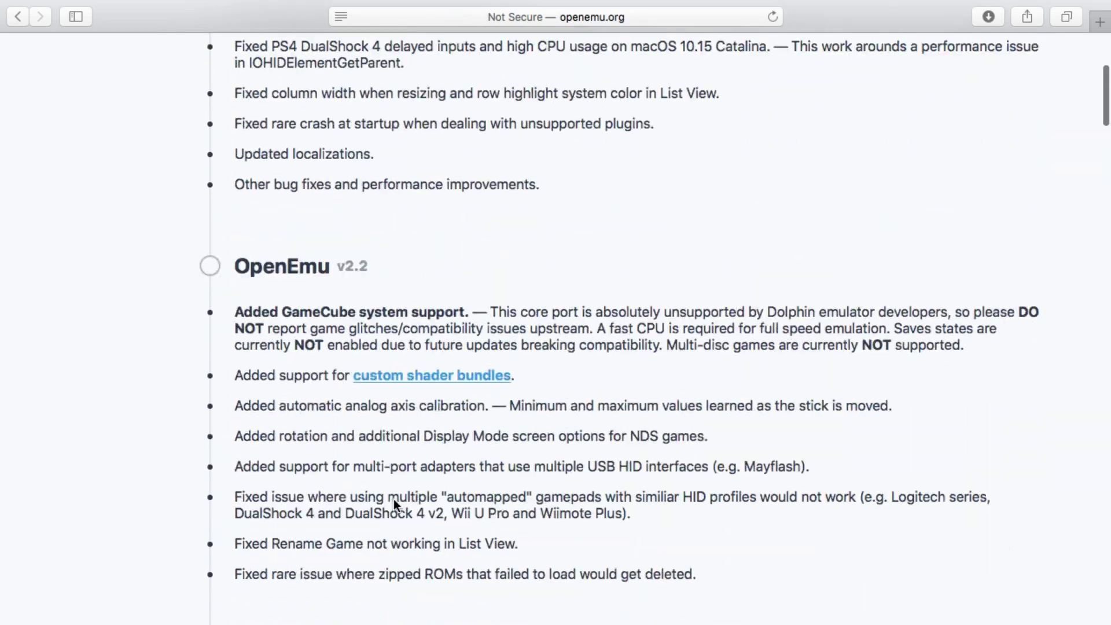
scroll(393, 499, "up", 6)
scroll(389, 501, "down", 20)
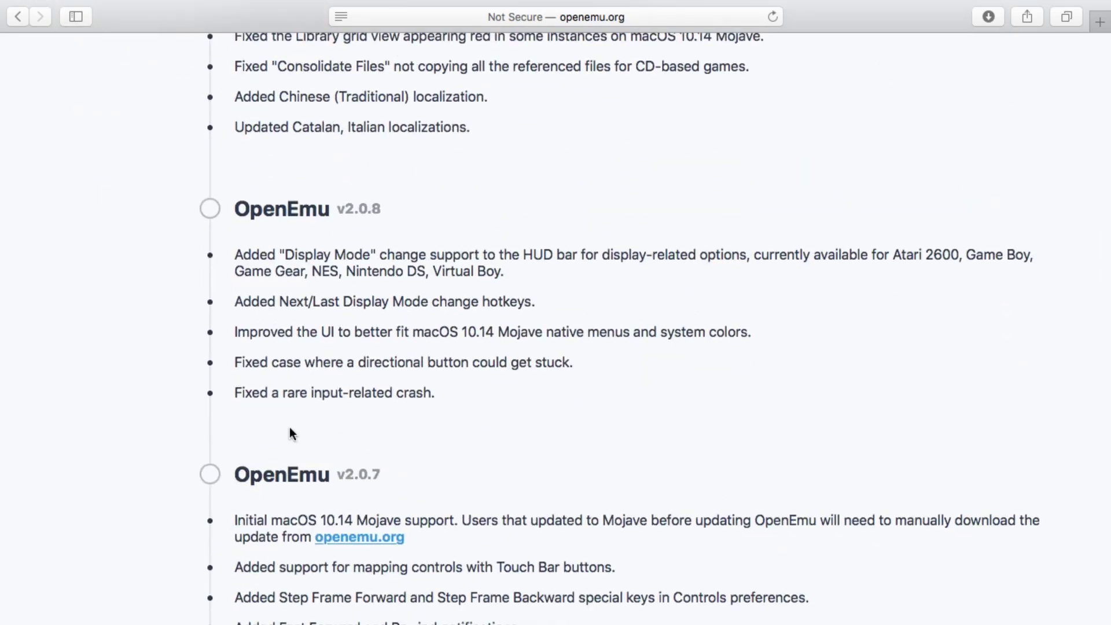
scroll(289, 426, "up", 20)
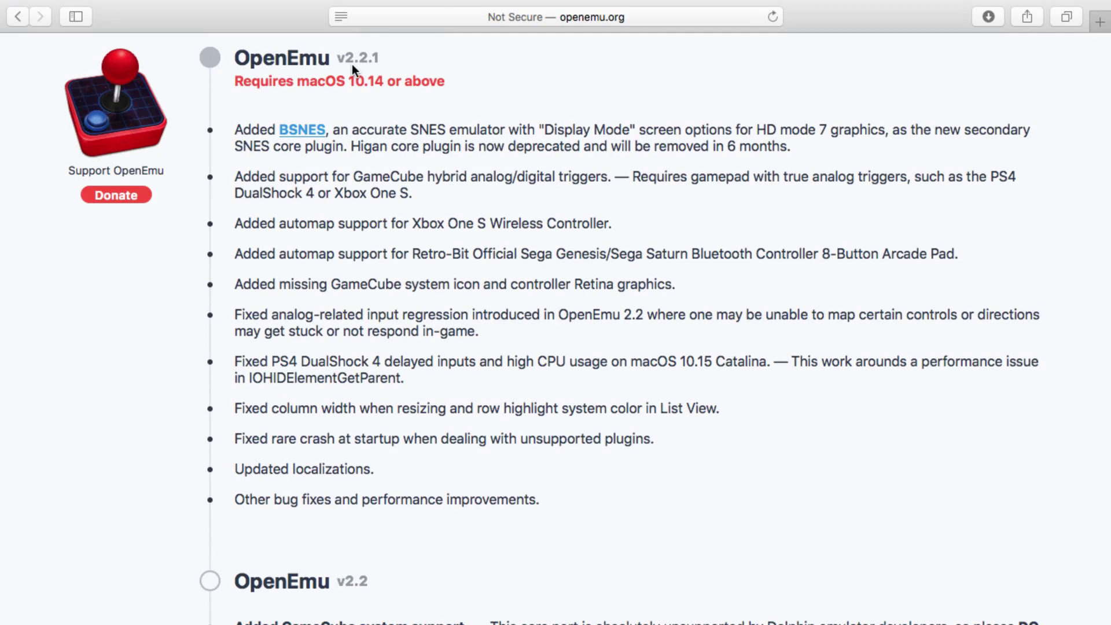
scroll(352, 64, "down", 10)
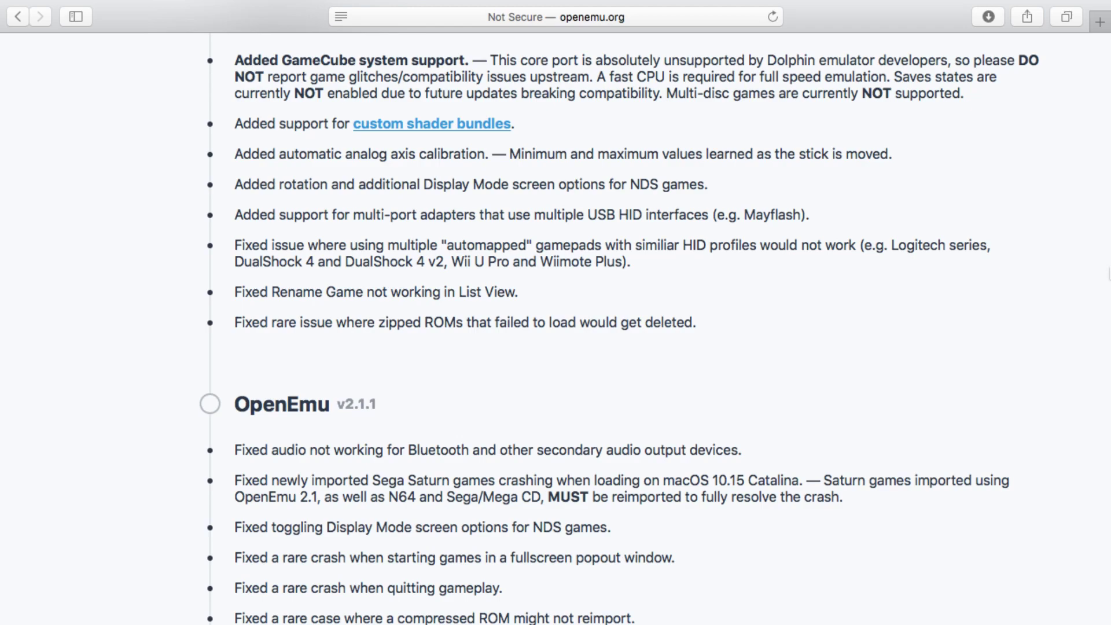
scroll(587, 324, "up", 10)
Start the OpenEmu_2.2.1.zip download from the home page, then stop it in the Downloads list
mouse_move(12, 3)
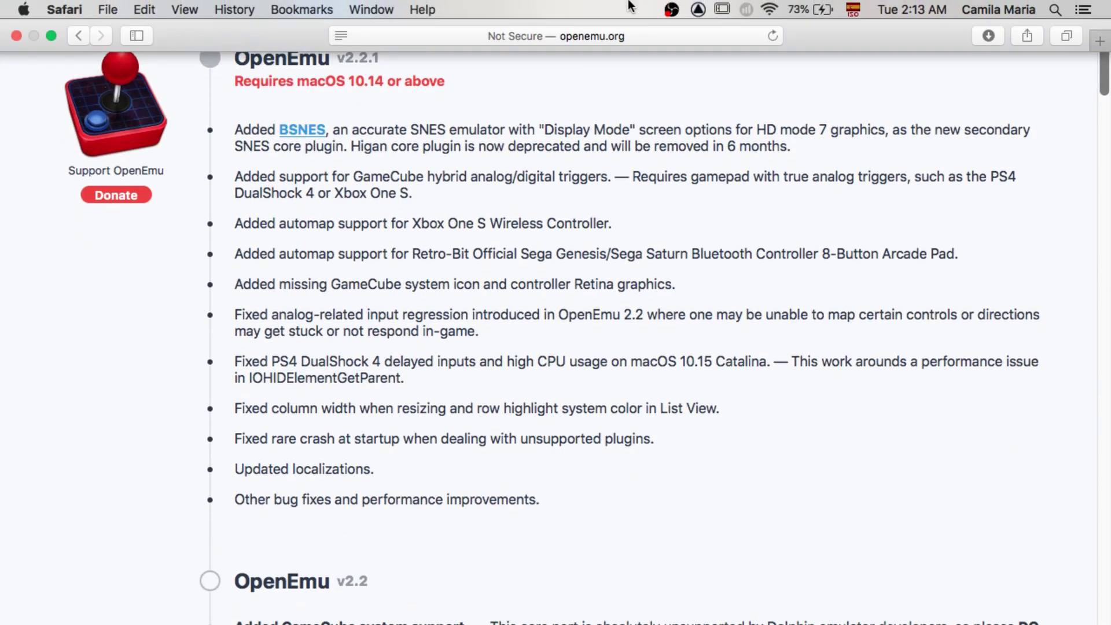
left_click(75, 36)
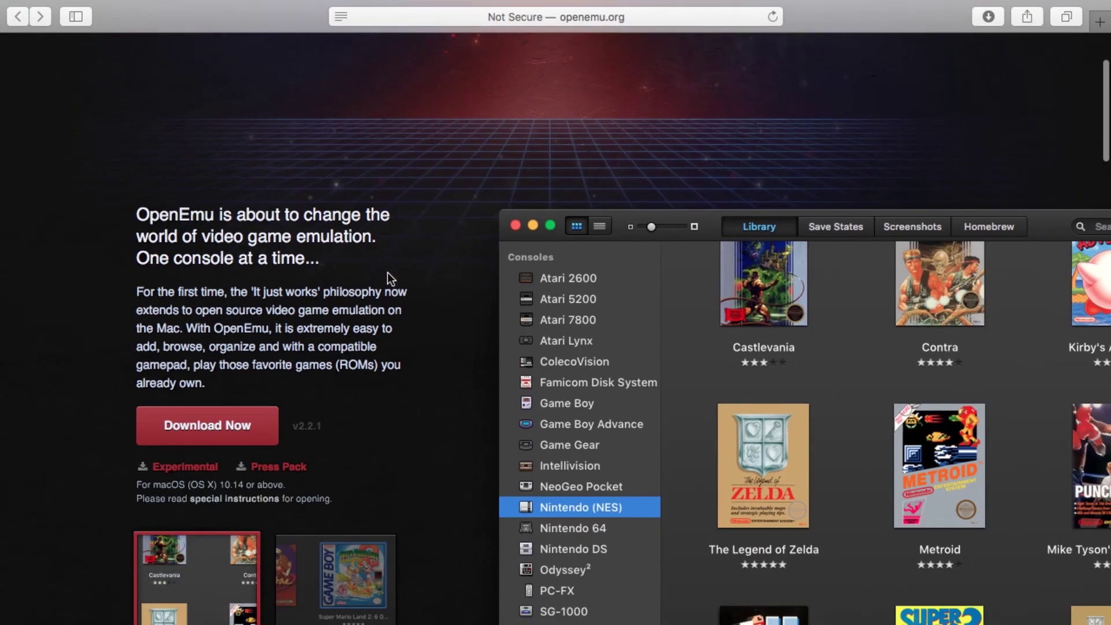
left_click(217, 429)
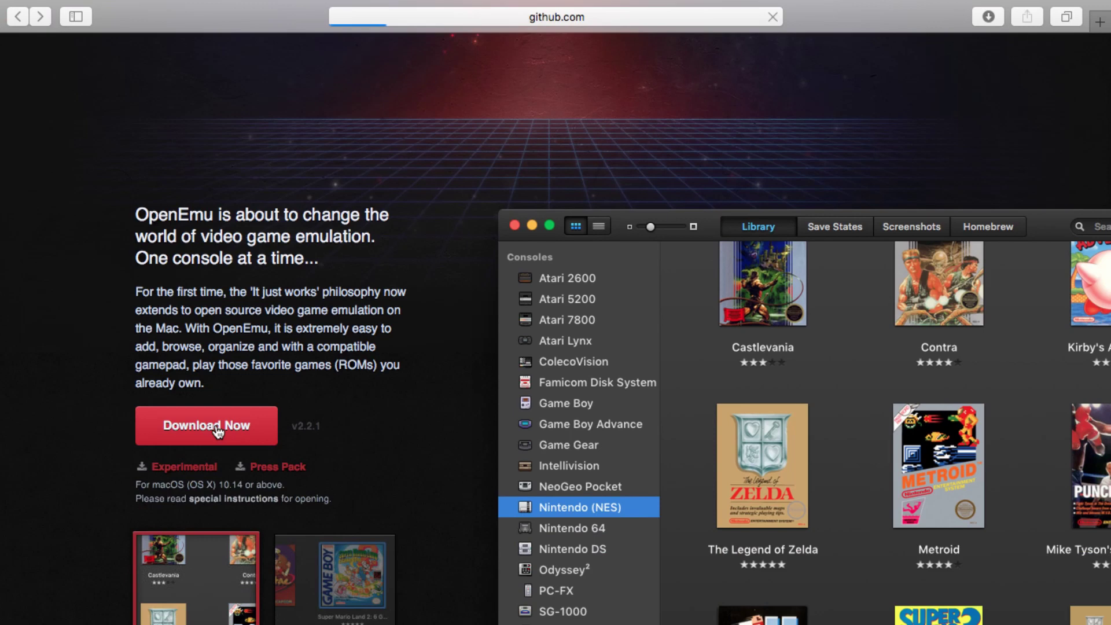
mouse_move(1081, 5)
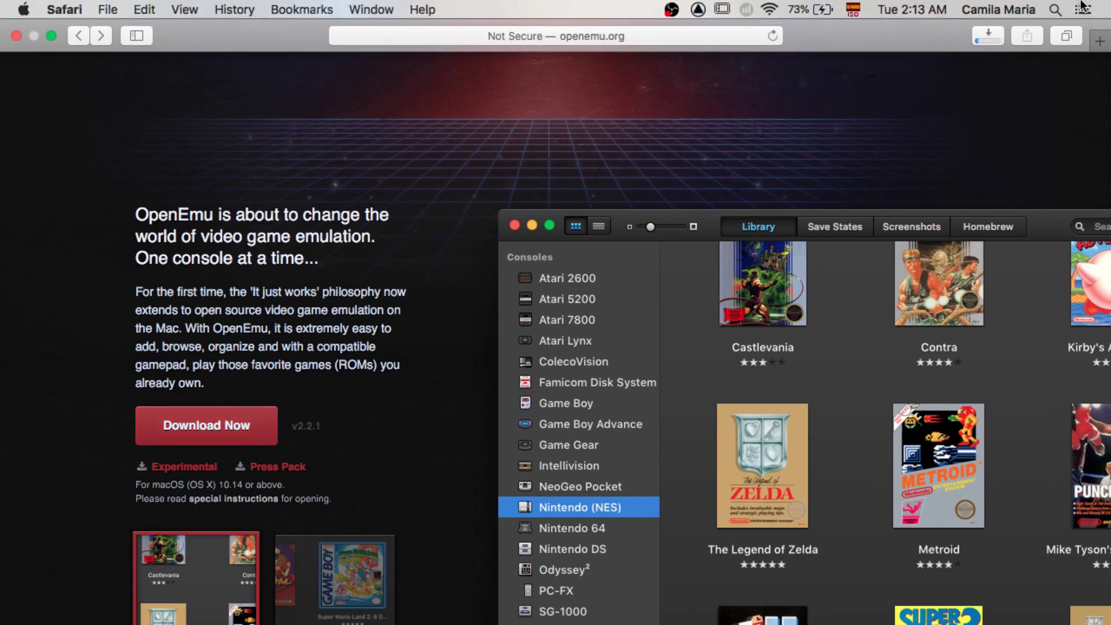
left_click(984, 37)
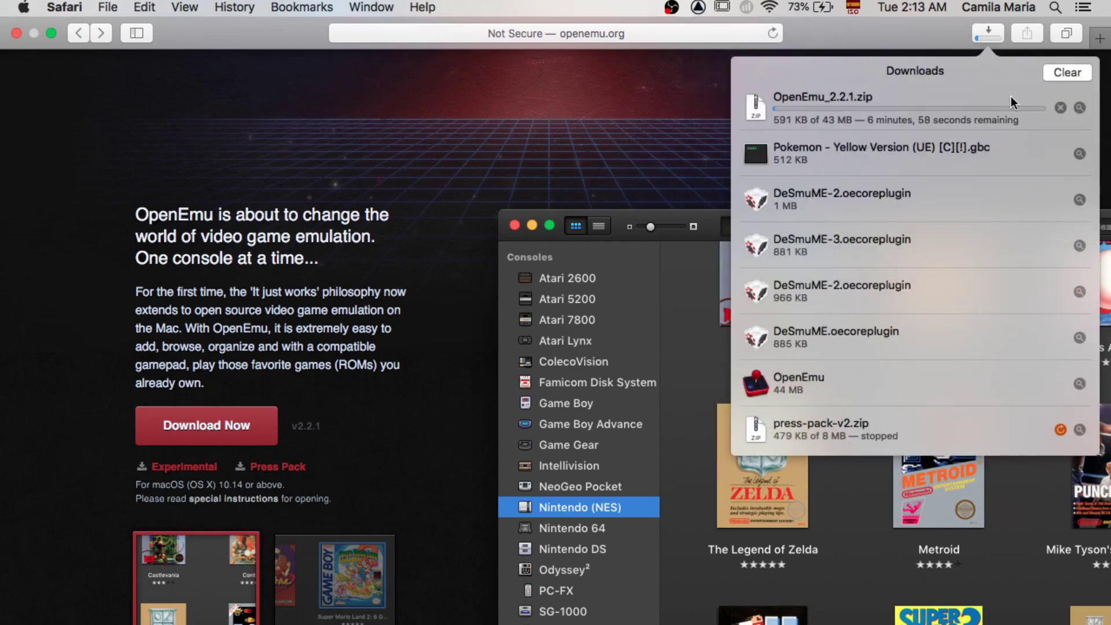
left_click(1061, 87)
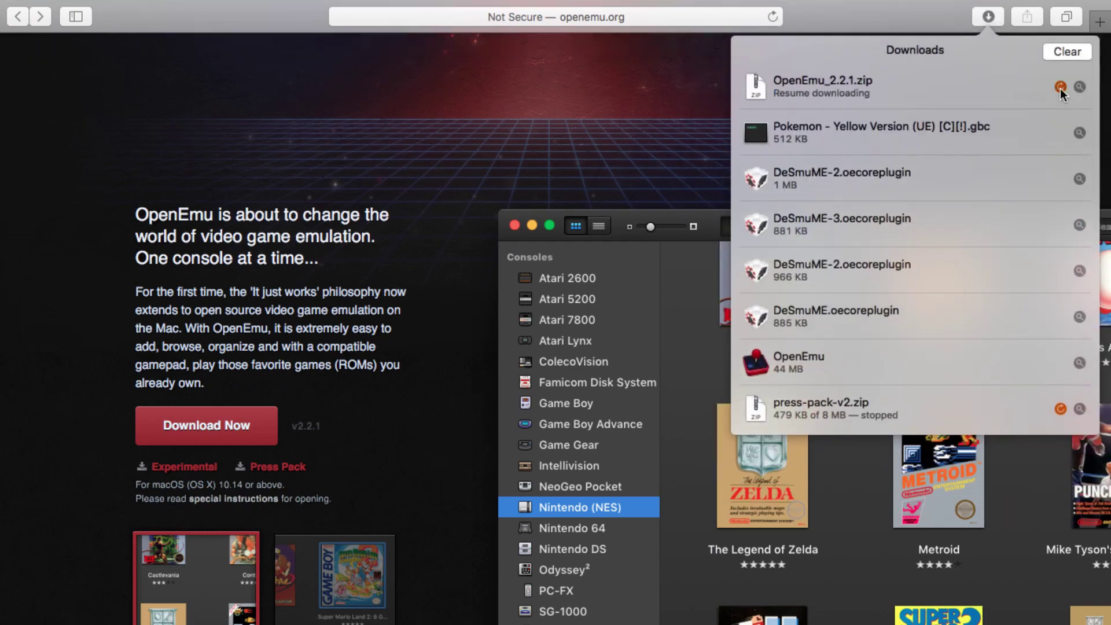
left_click(690, 94)
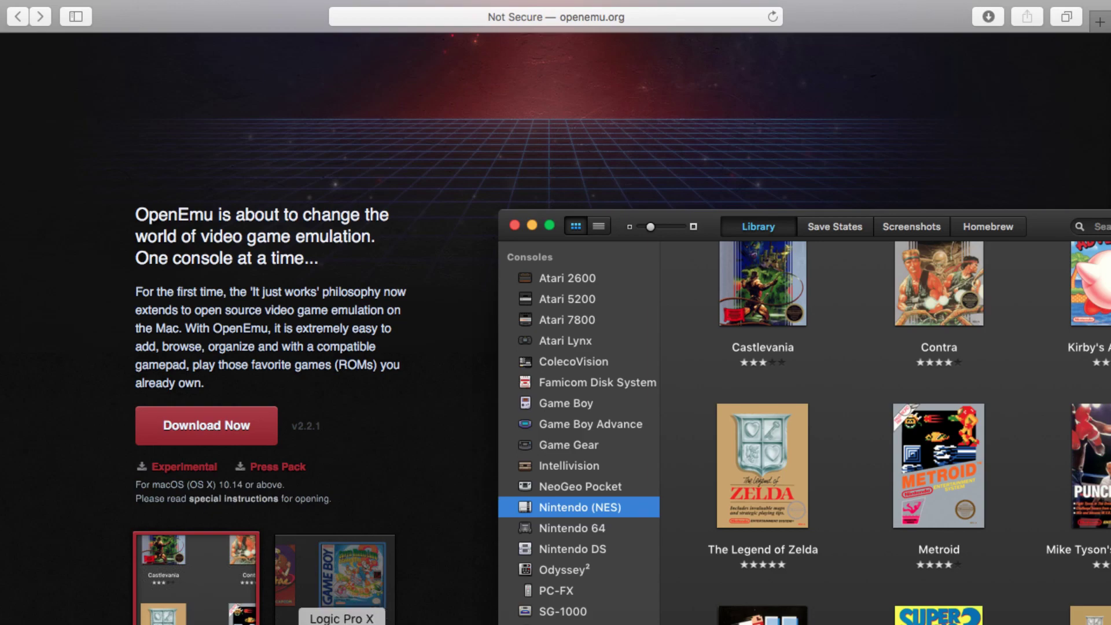
Show the Applications folder in Finder and select OpenEmu
left_click(44, 616)
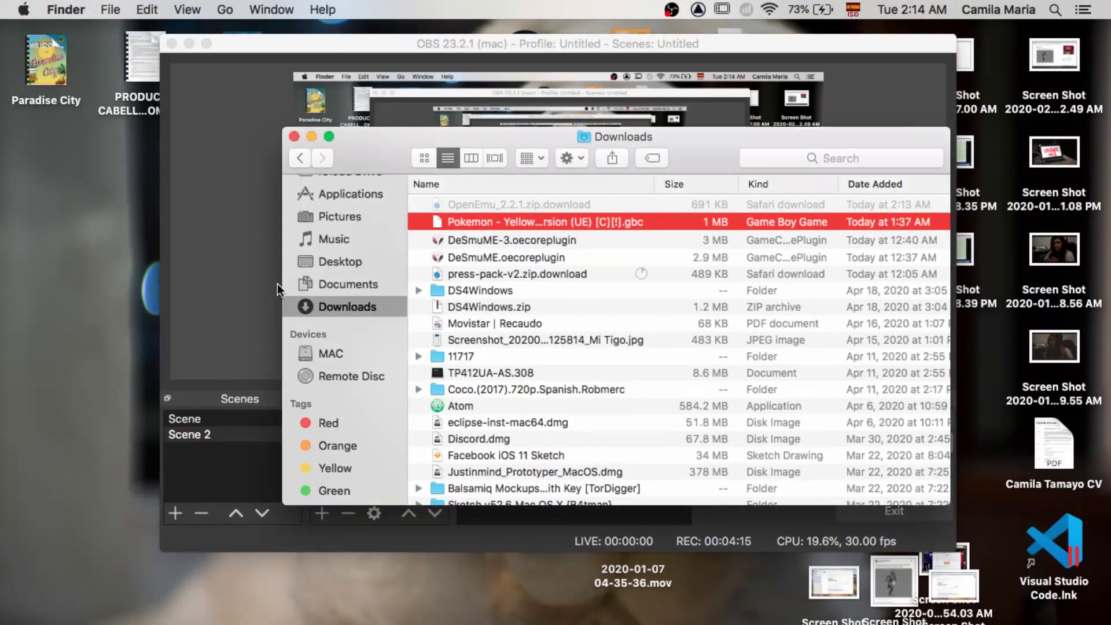
left_click(341, 193)
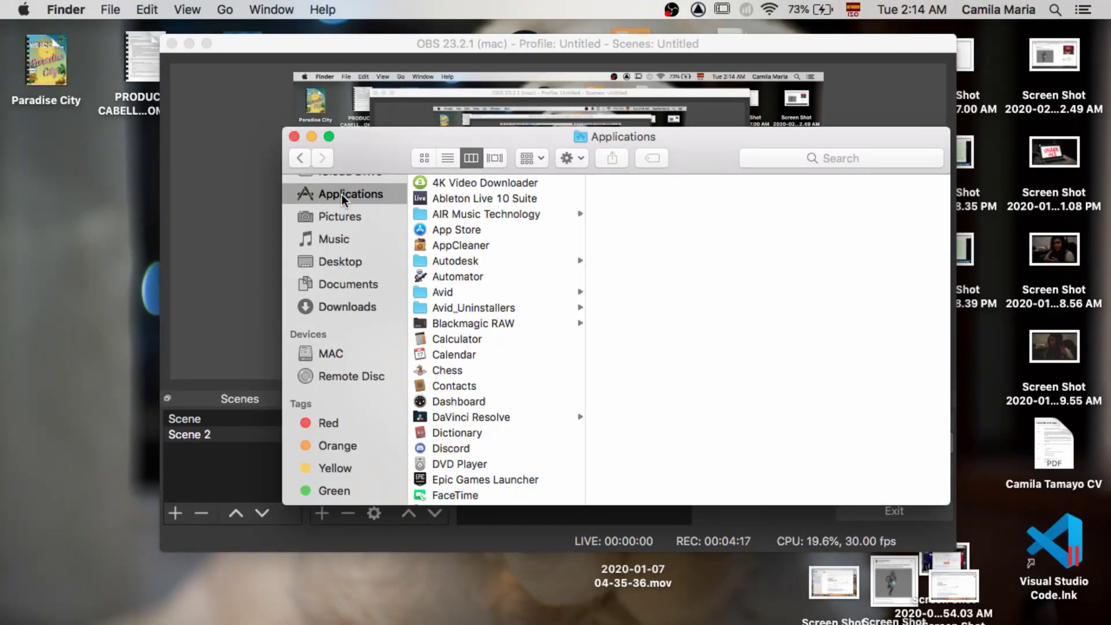
scroll(512, 342, "down", 10)
scroll(513, 342, "down", 8)
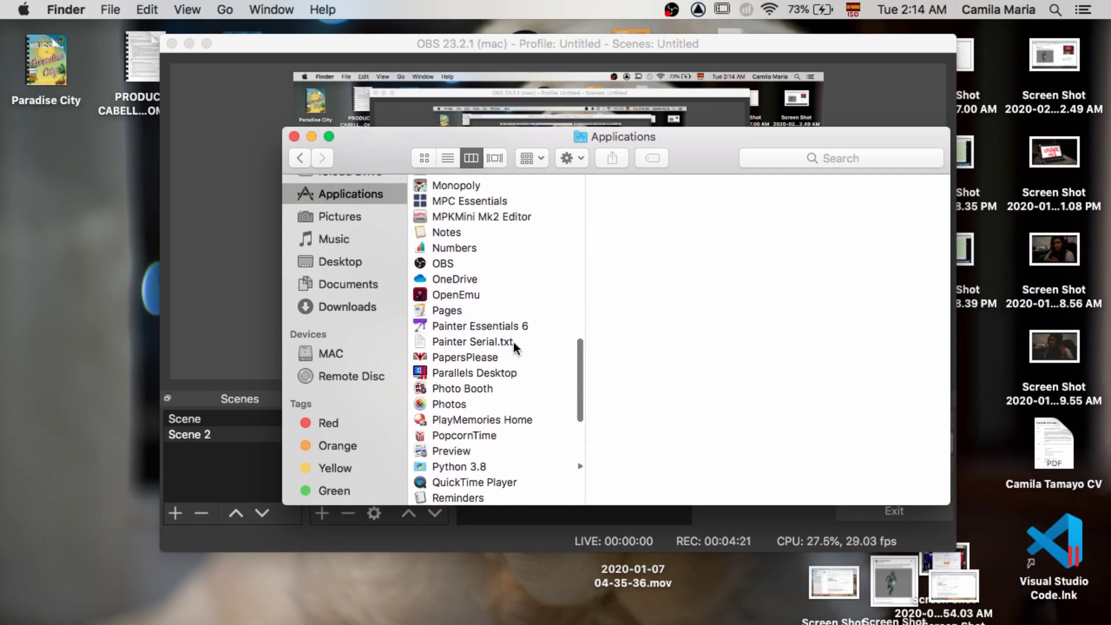
left_click(457, 295)
Launch OpenEmu and zoom its library full screen, showing Pokémon: Yellow Version in Game Boy
double_click(457, 295)
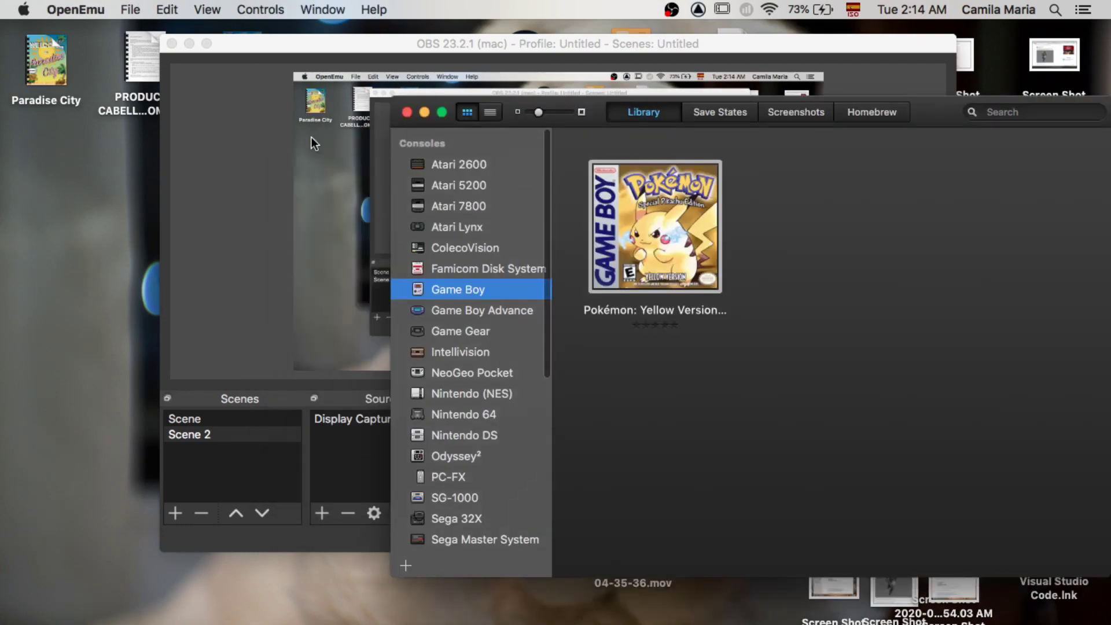
left_click(442, 113)
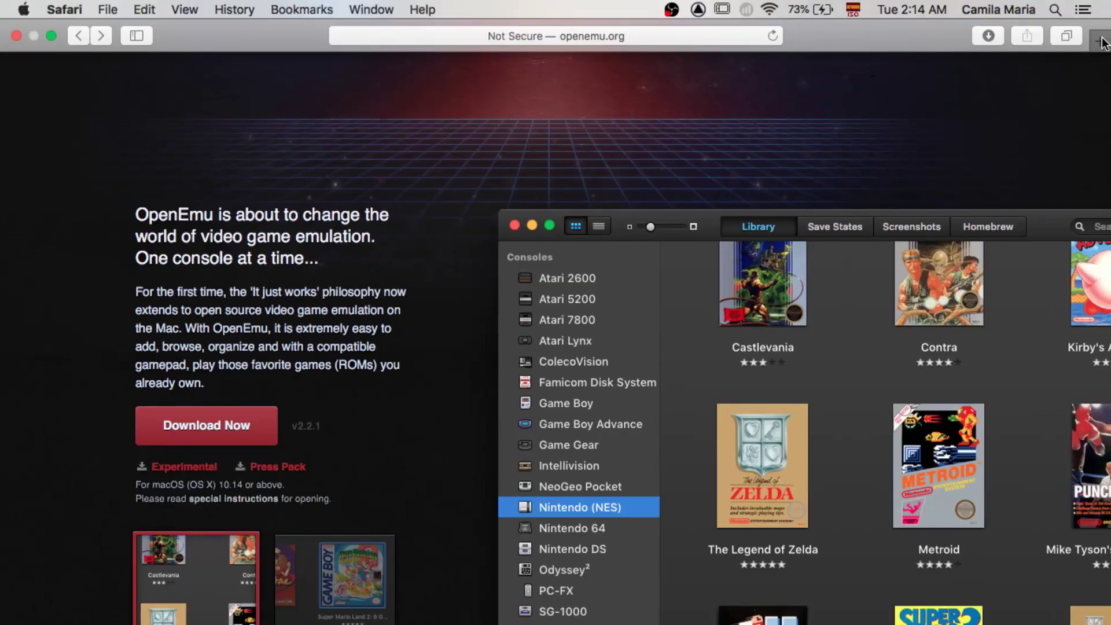
Load romsmania.cc in a new tab from 'roms' and scroll down to its Popular Games
left_click(1102, 39)
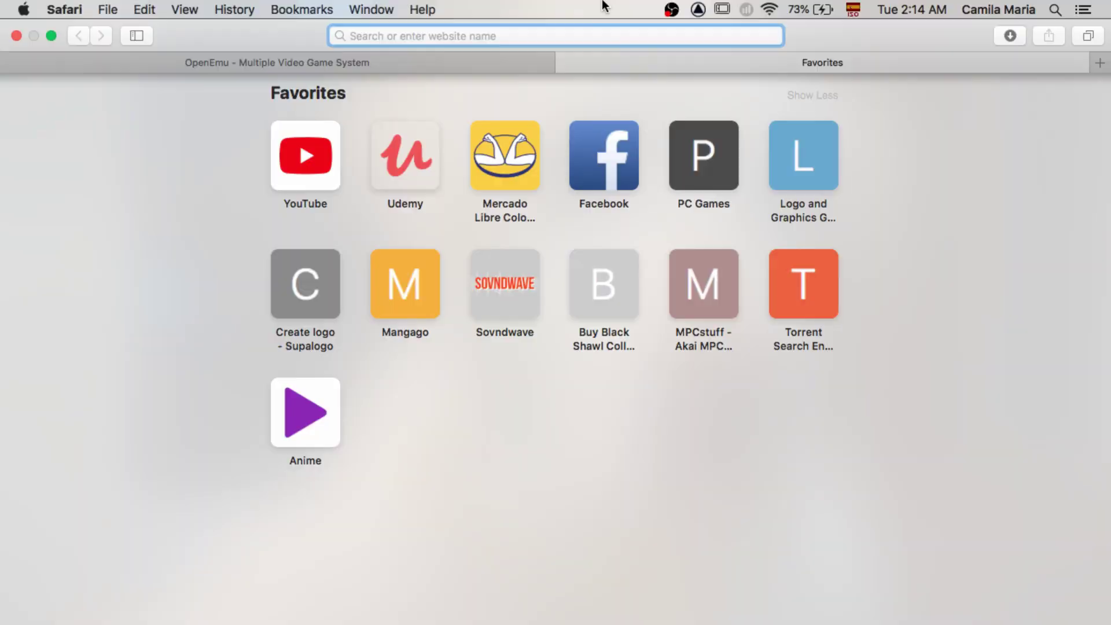
type("roms")
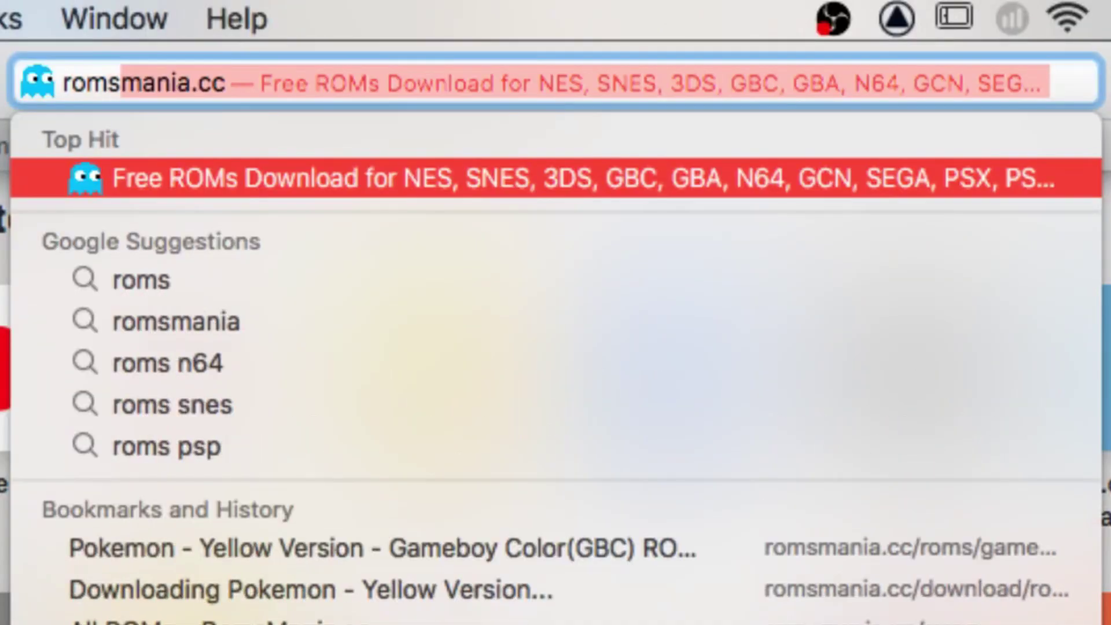
key("Return")
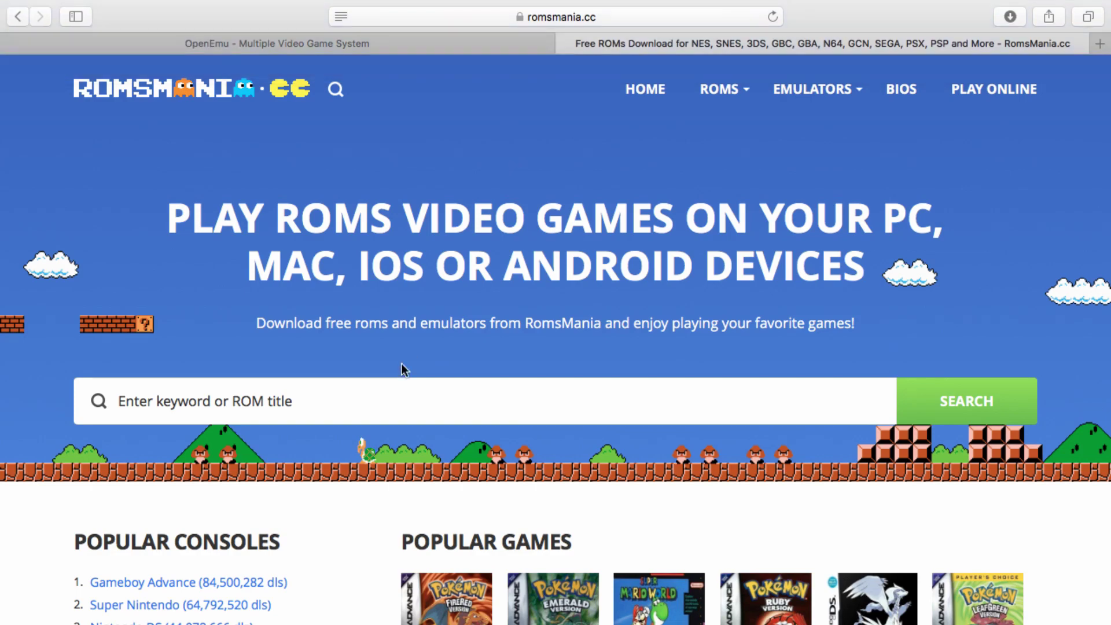
scroll(471, 444, "down", 5)
scroll(471, 445, "down", 3)
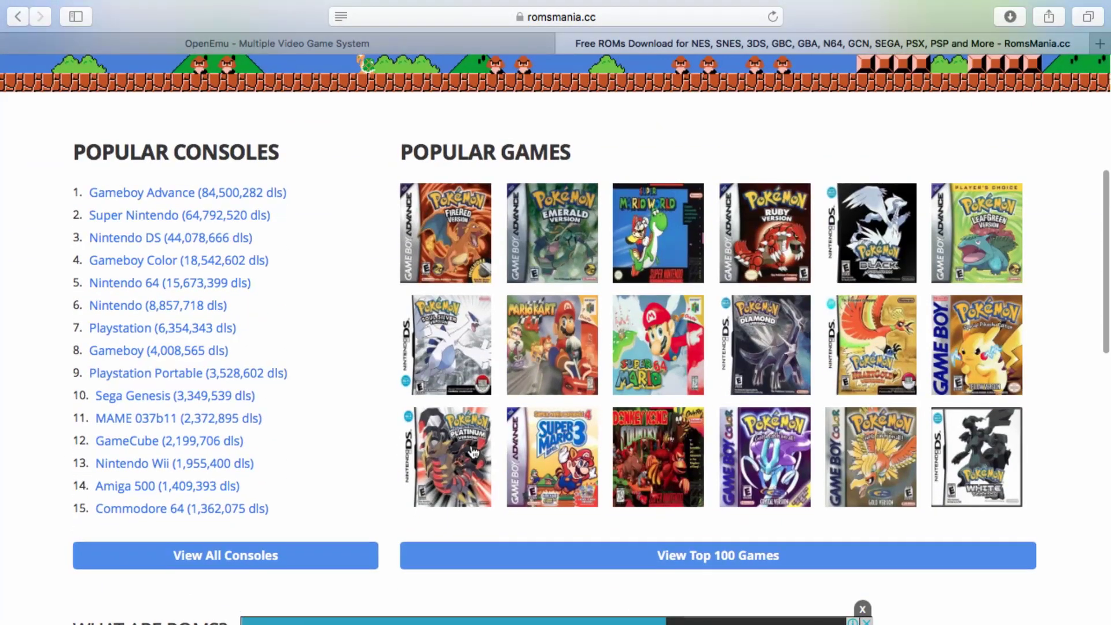
scroll(473, 451, "down", 1)
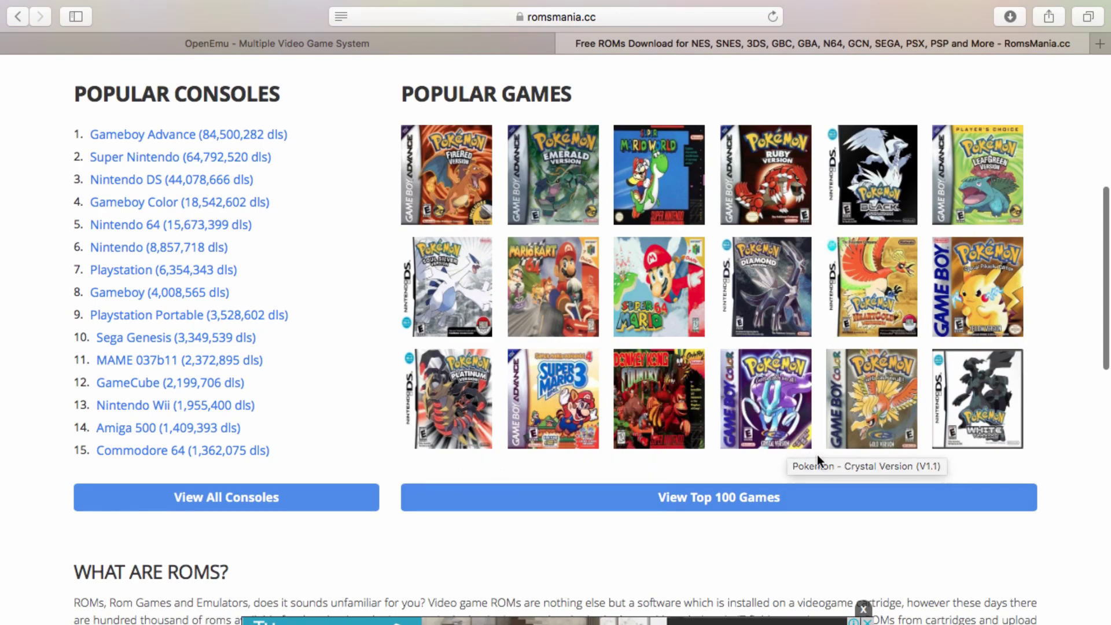
Download the Super Mario Advance 4 (V1.1) ROM from its romsmania.cc page and confirm the 2.4 MB file
left_click(538, 402)
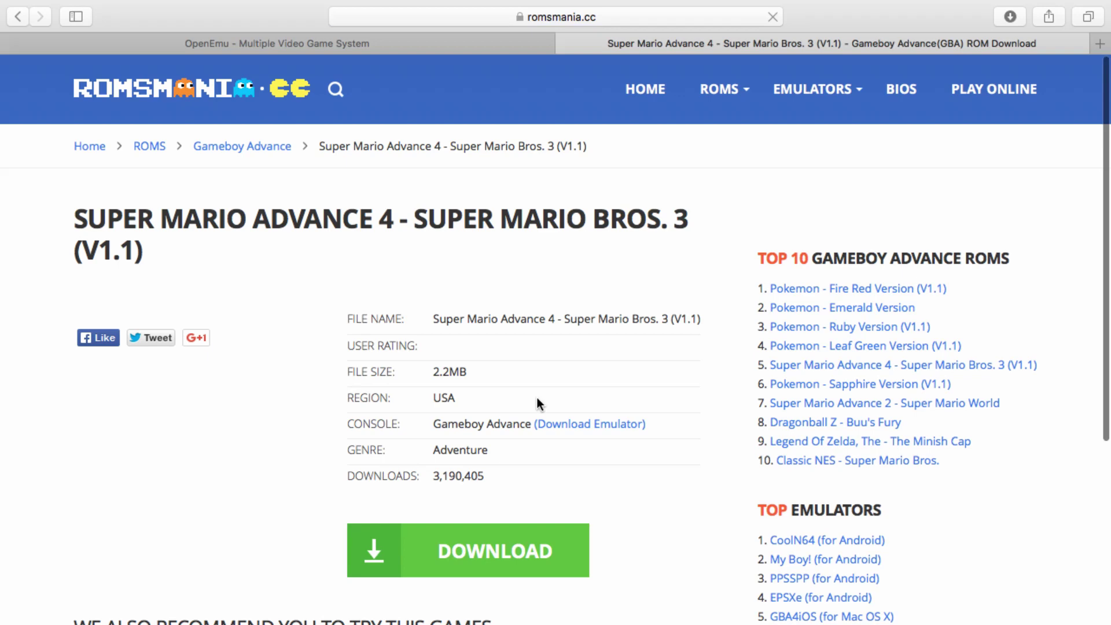
scroll(539, 401, "down", 3)
left_click(440, 377)
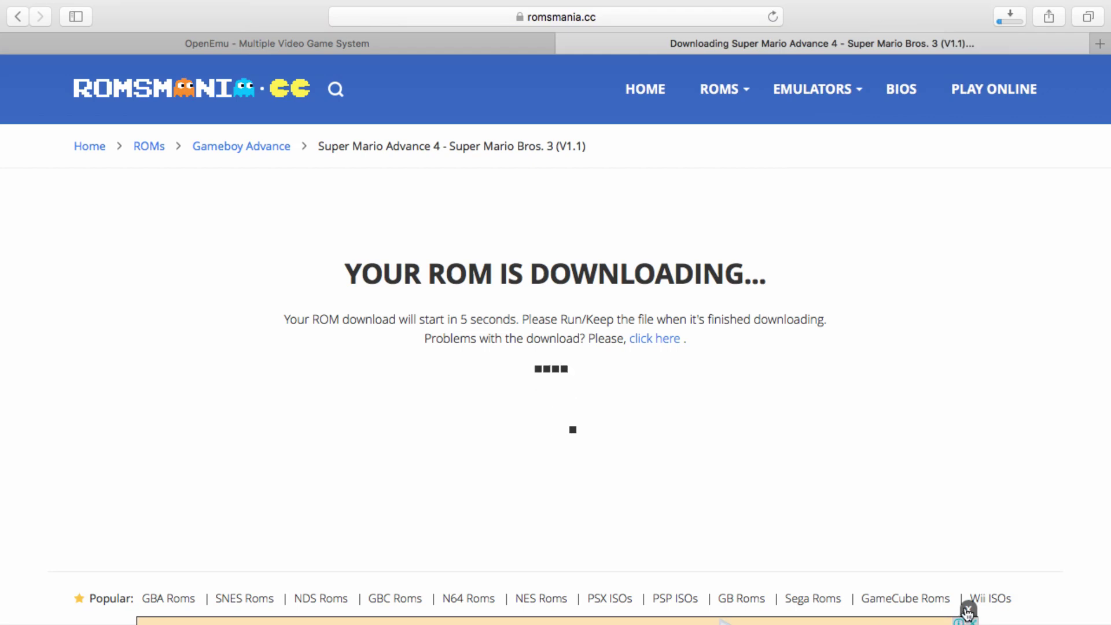
left_click(1009, 36)
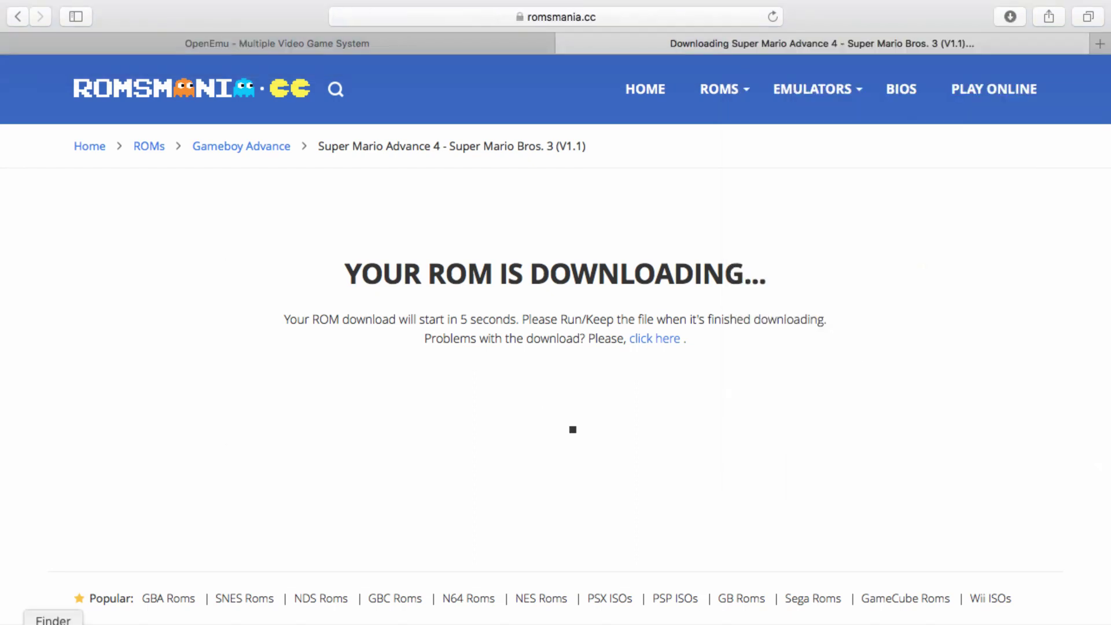
Show the Downloads folder in Finder and take OpenEmu out of full screen beside it
left_click(52, 618)
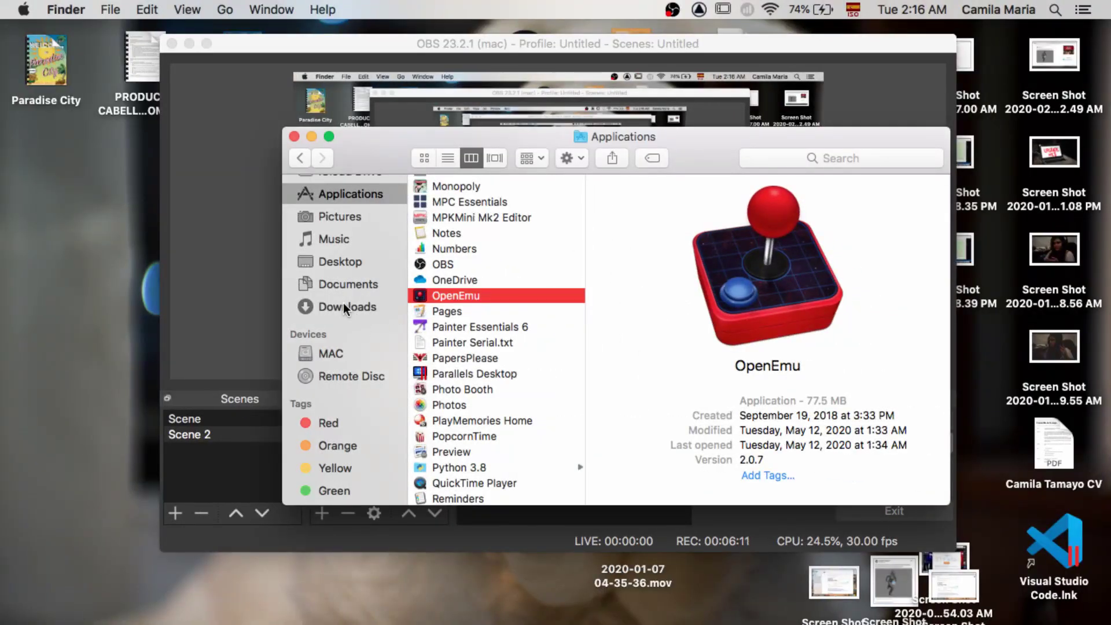
left_click(342, 305)
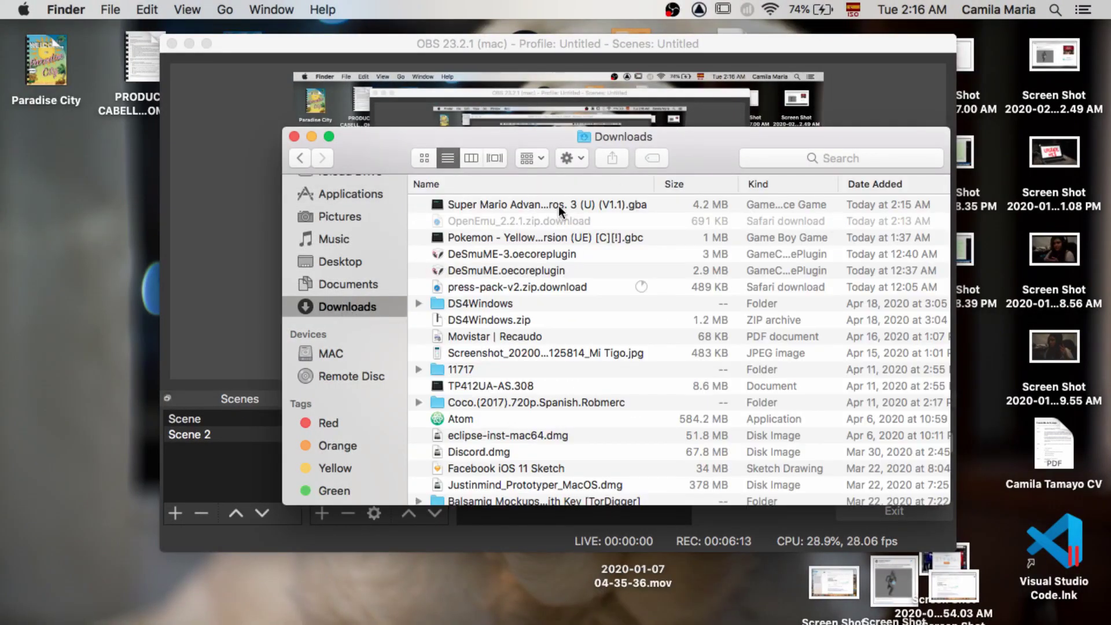
left_click(913, 622)
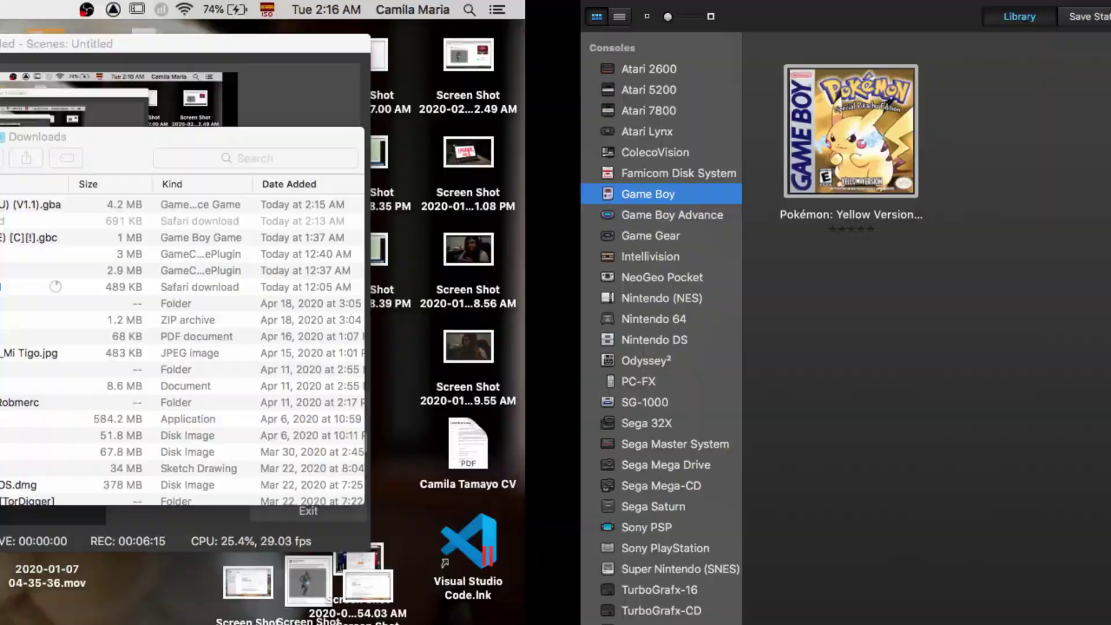
left_click(50, 36)
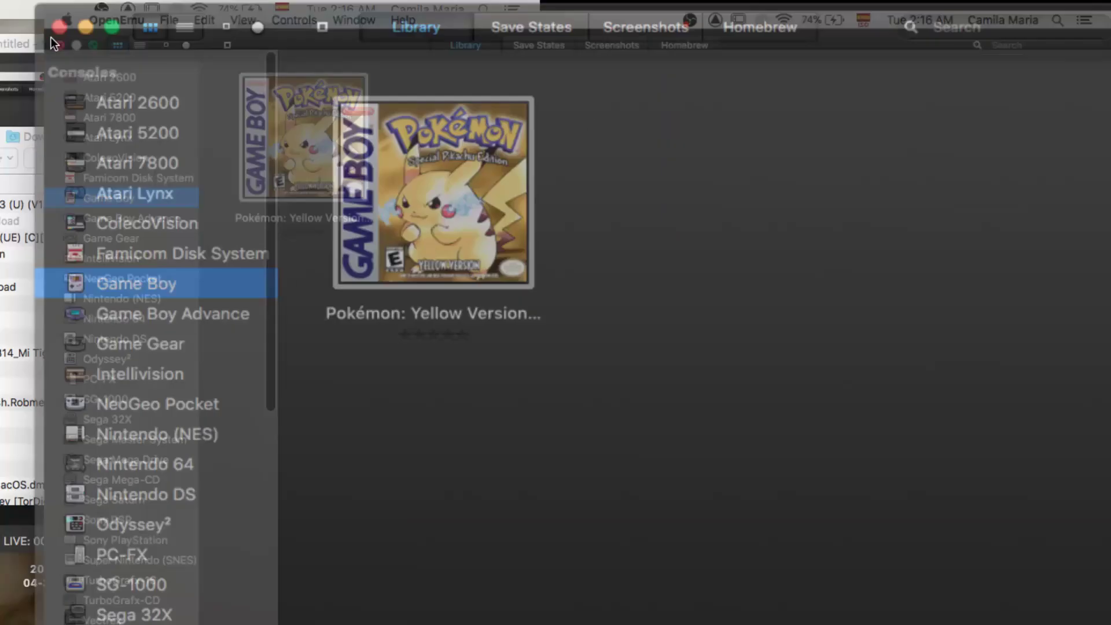
left_click_drag(359, 151, 646, 190)
Select the Game Boy Advance library and drag the Super Mario Advance 4 .gba file into it
left_click(437, 310)
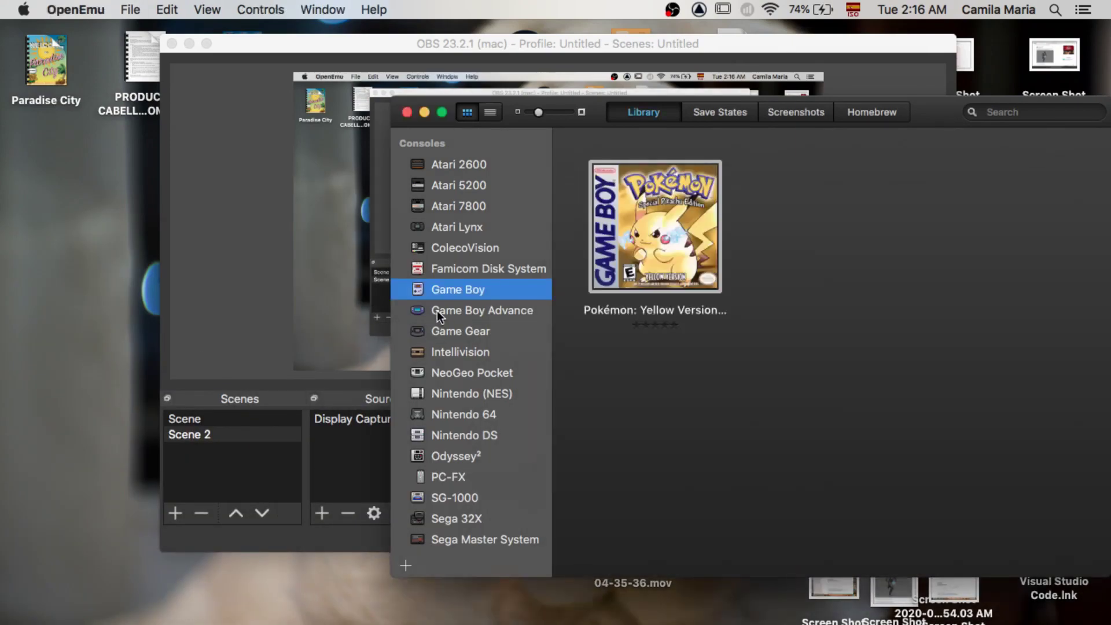
left_click(436, 311)
left_click(55, 622)
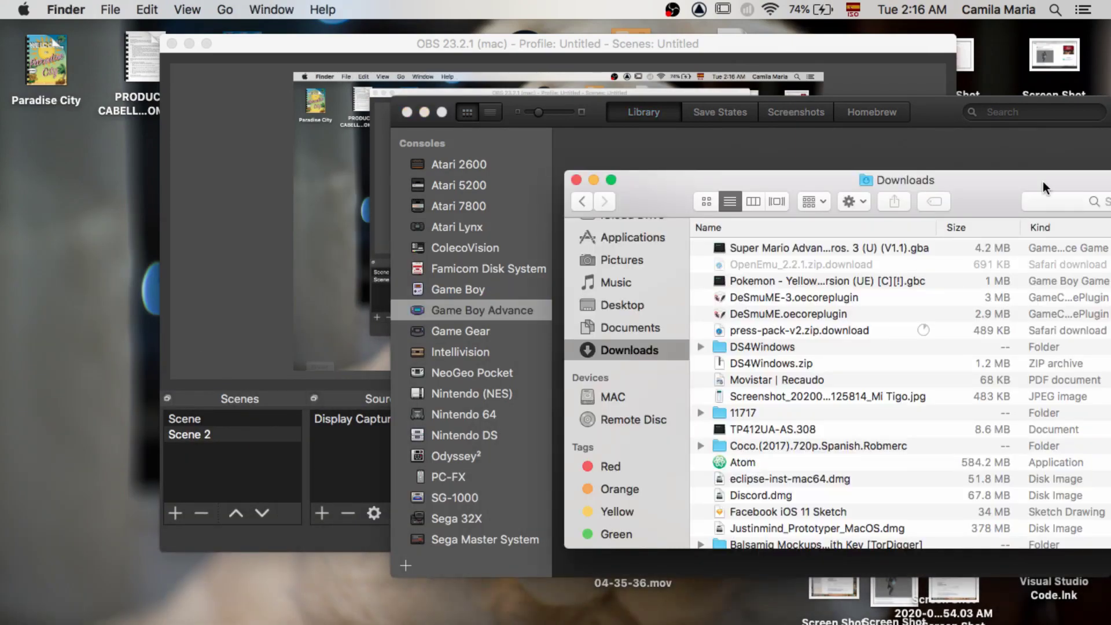
left_click_drag(844, 248, 641, 126)
left_click_drag(644, 140, 645, 140)
left_click(592, 179)
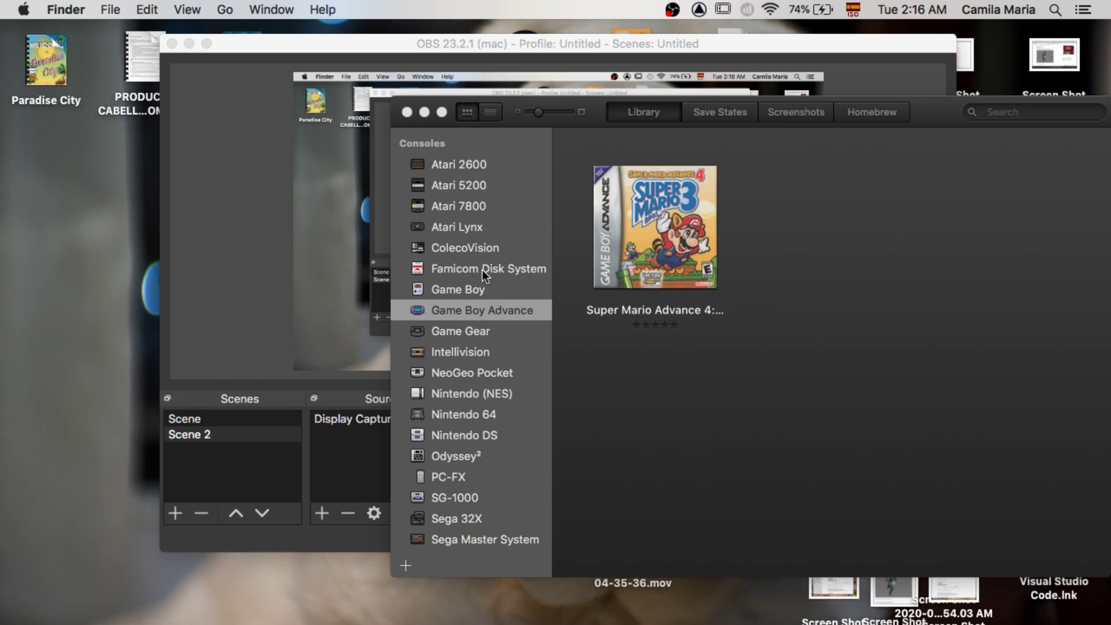
Launch Super Mario Advance 4 from the Game Boy Advance library and move its window up-left
left_click(470, 288)
left_click(475, 311)
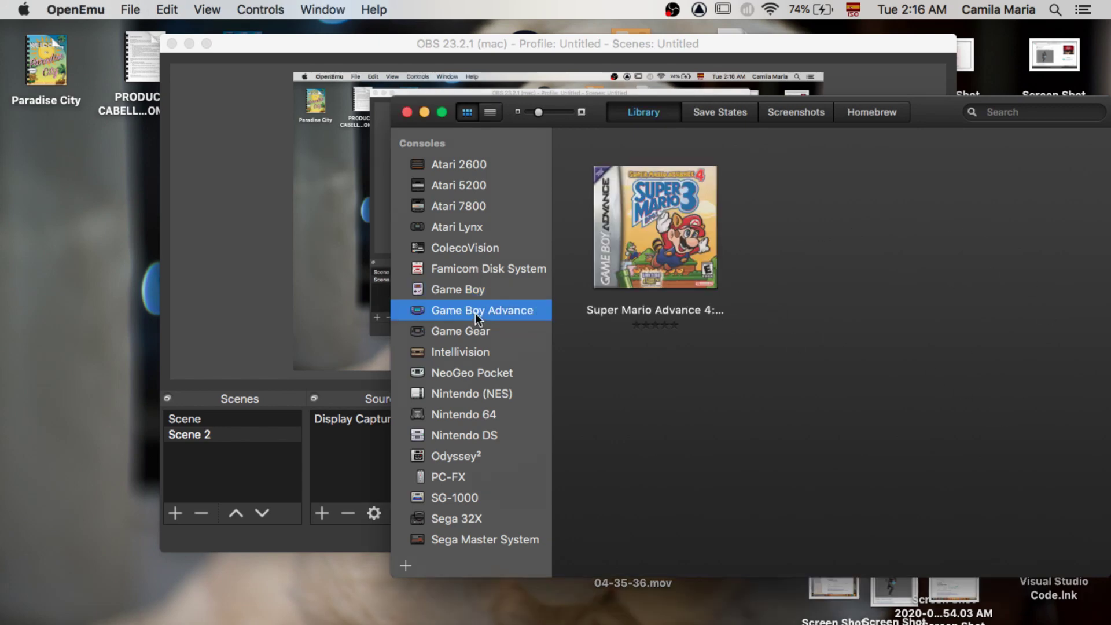
double_click(679, 237)
left_click_drag(561, 104, 306, 43)
Pause the game at the castle scene with Mario, Luigi and Peach
mouse_move(626, 279)
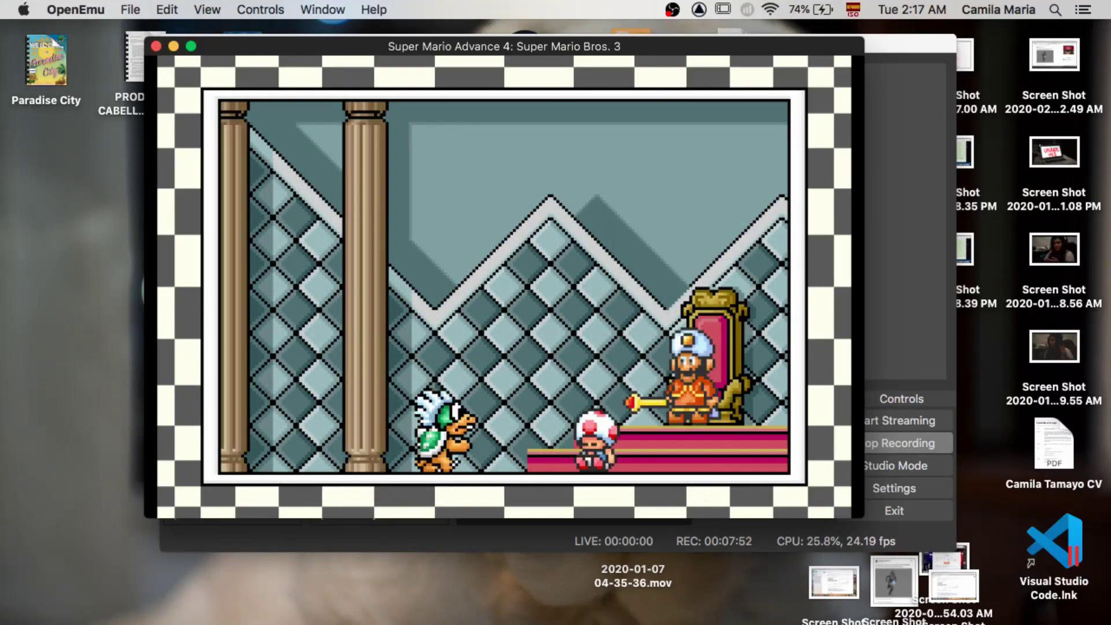
mouse_move(694, 376)
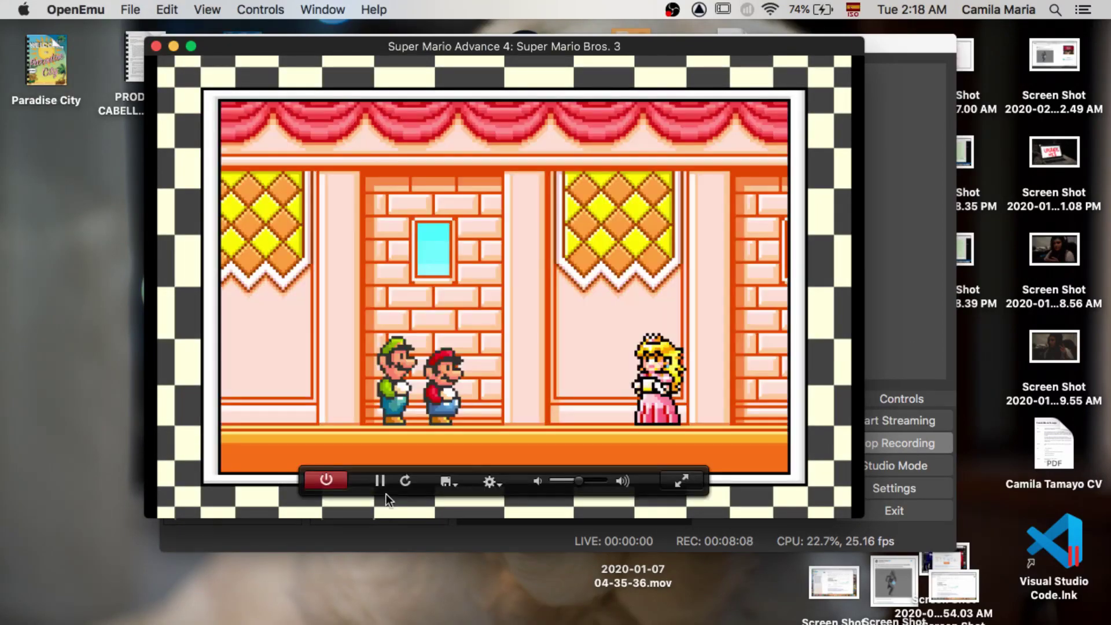
left_click(379, 481)
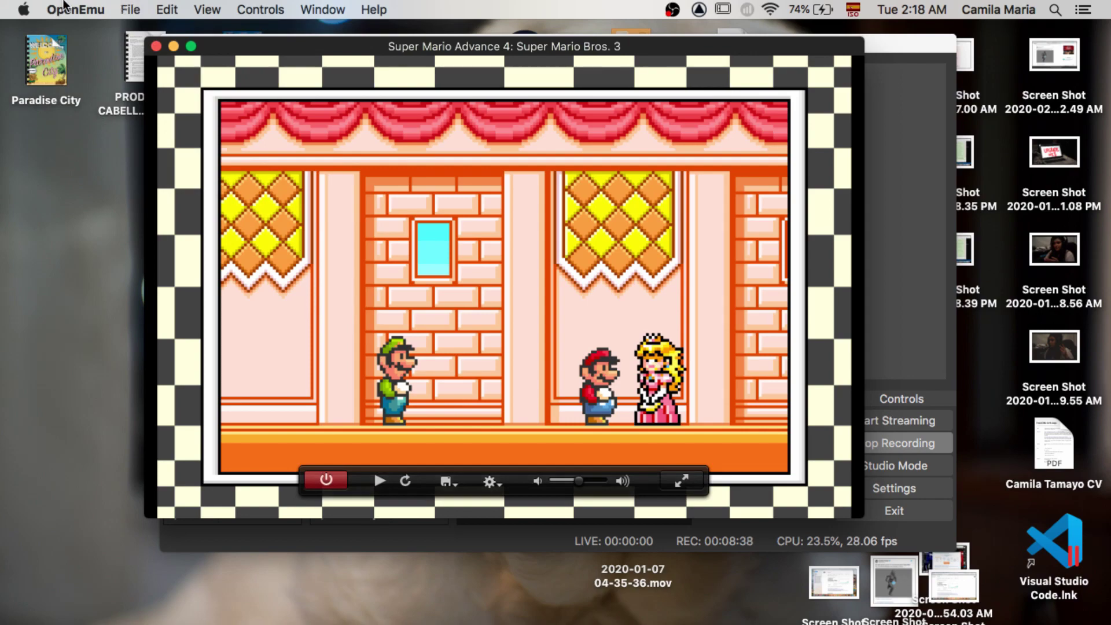
Open OpenEmu Preferences at the Controls tab and scroll through the Atari 2600 key mappings
left_click(65, 10)
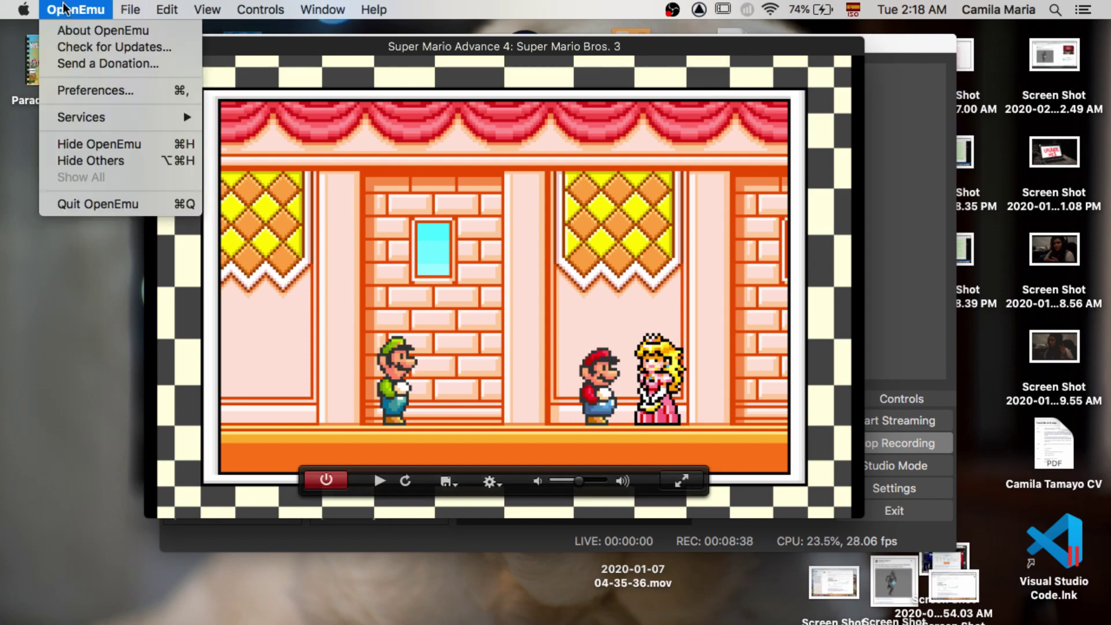
left_click(82, 92)
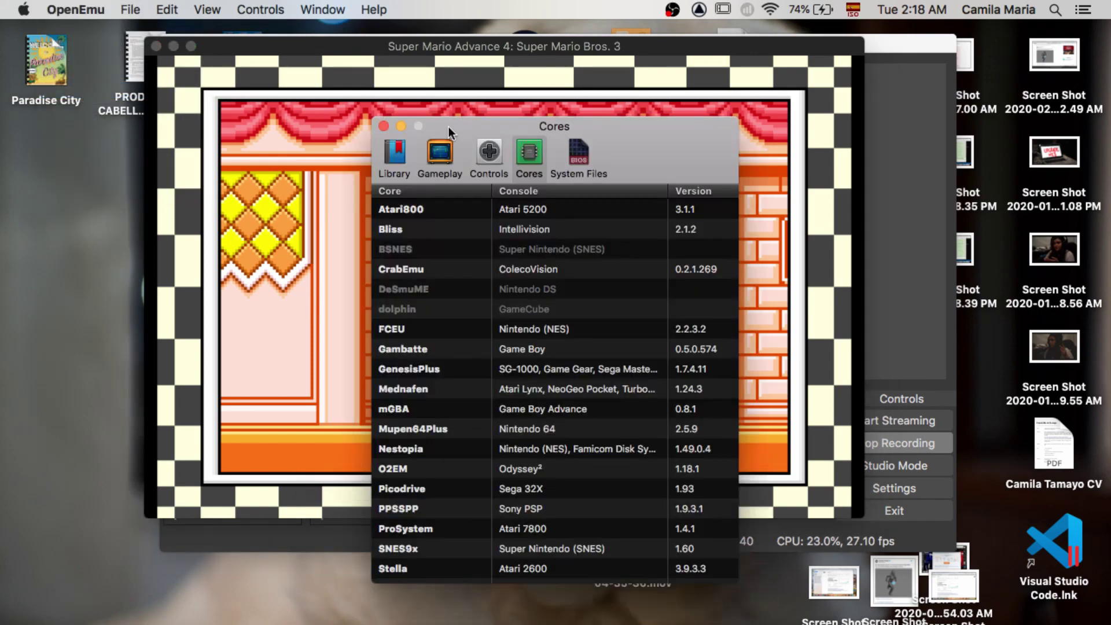
left_click(487, 158)
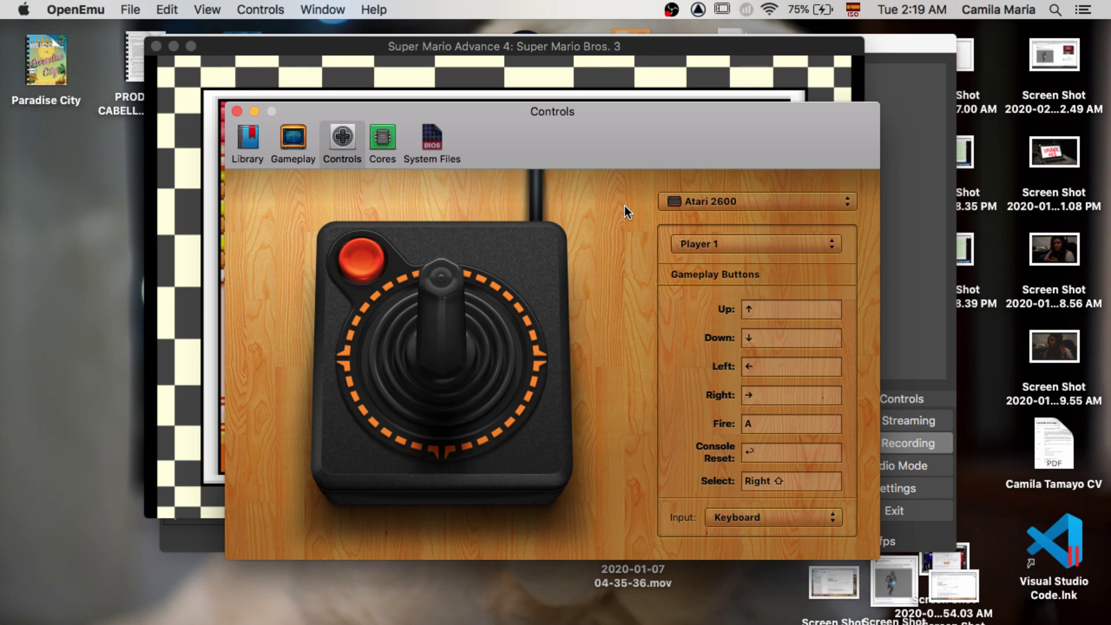
scroll(762, 342, "down", 10)
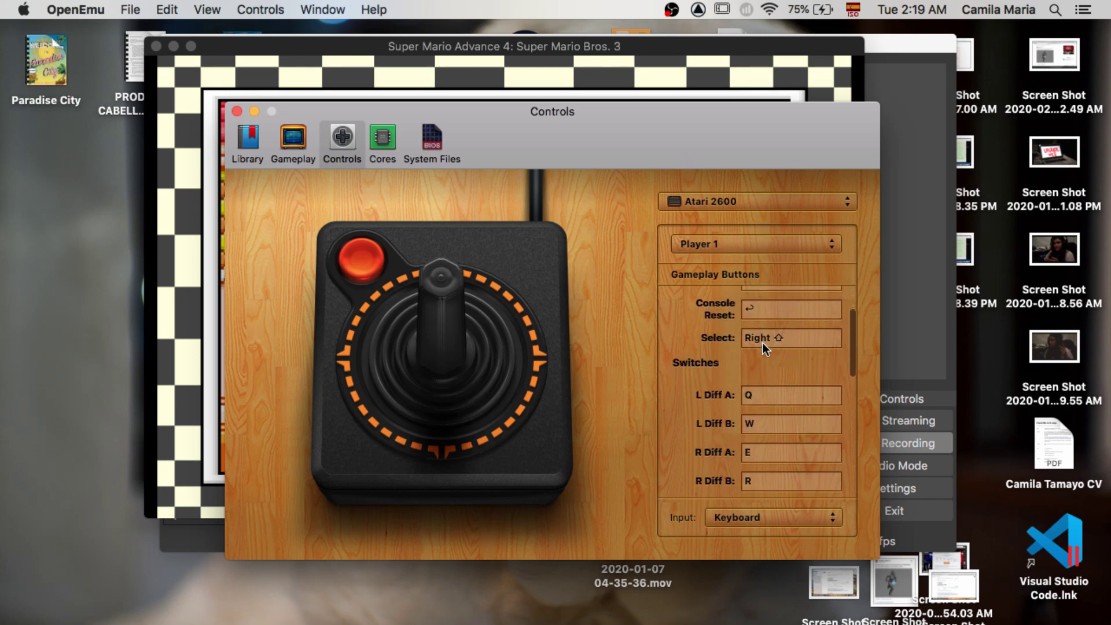
scroll(762, 342, "down", 5)
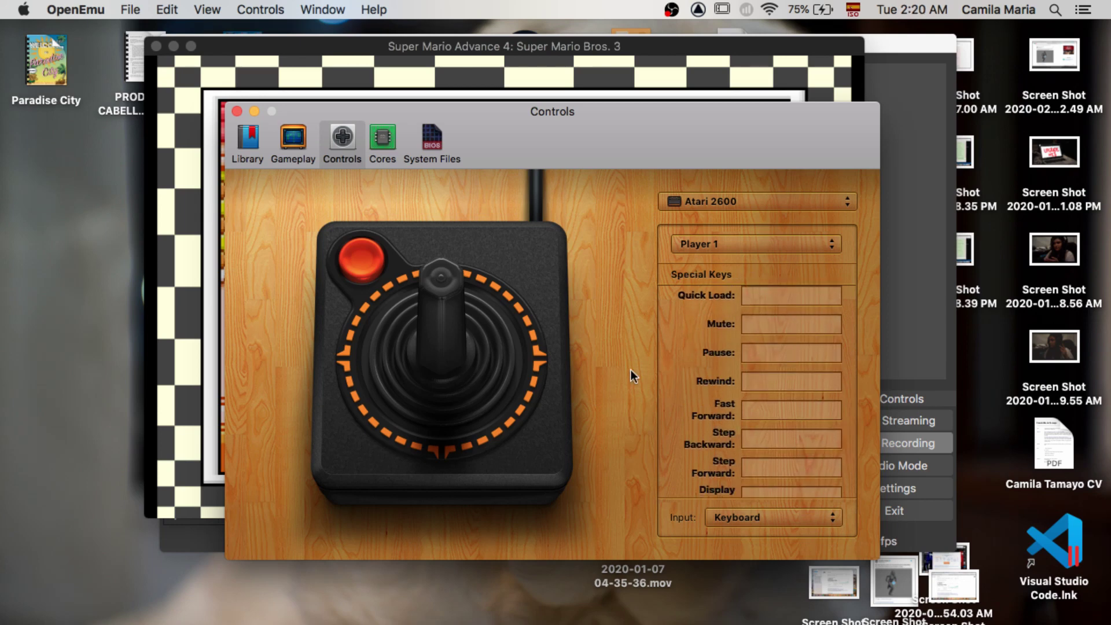